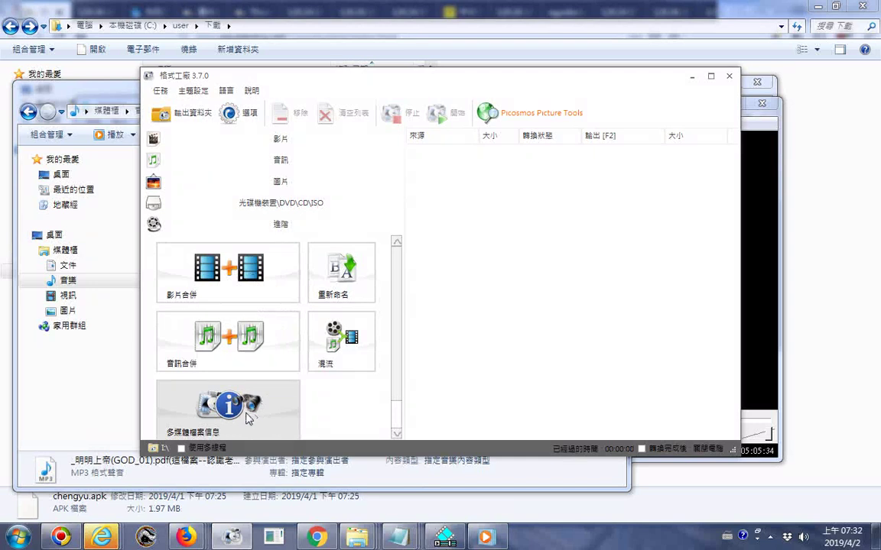
Step: Open the 混流 (mux) tool and add the 201904_瘋狂學生 video from drive I: as its video stream
scroll(247, 417, down, 1)
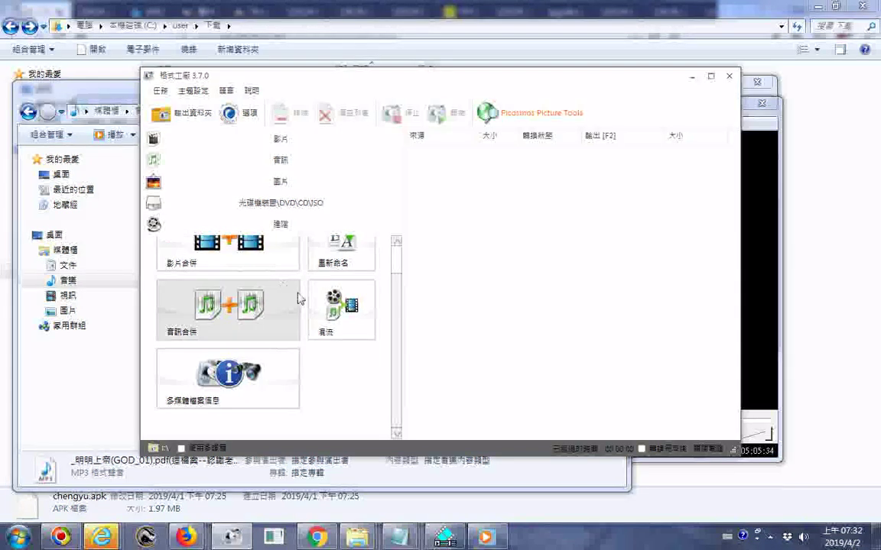
click(341, 320)
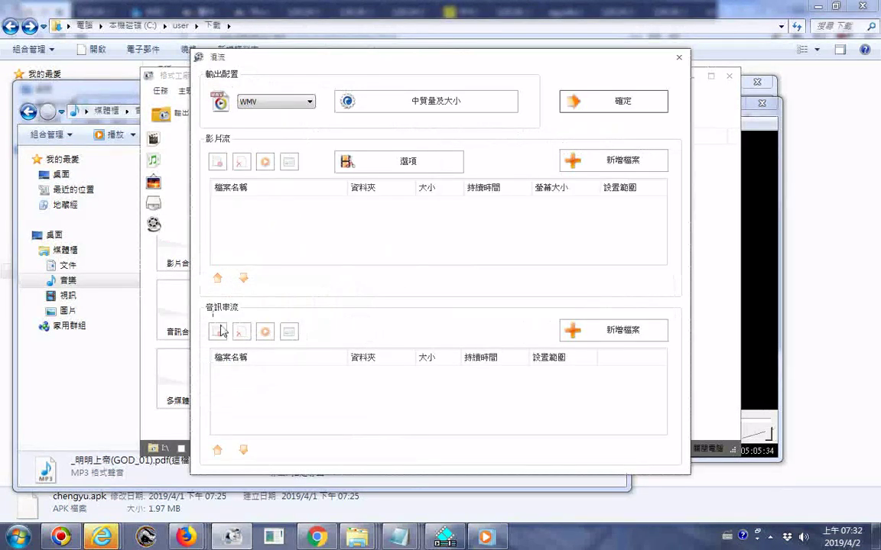
click(355, 539)
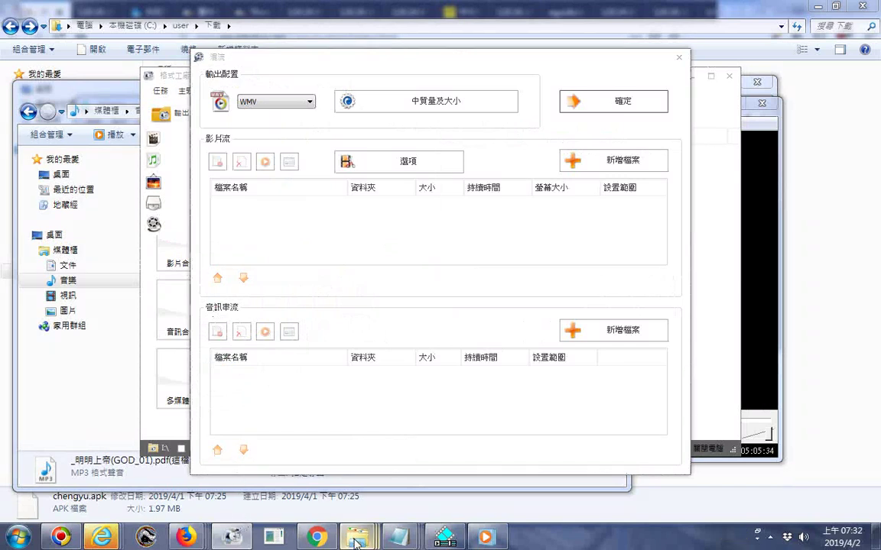
click(73, 493)
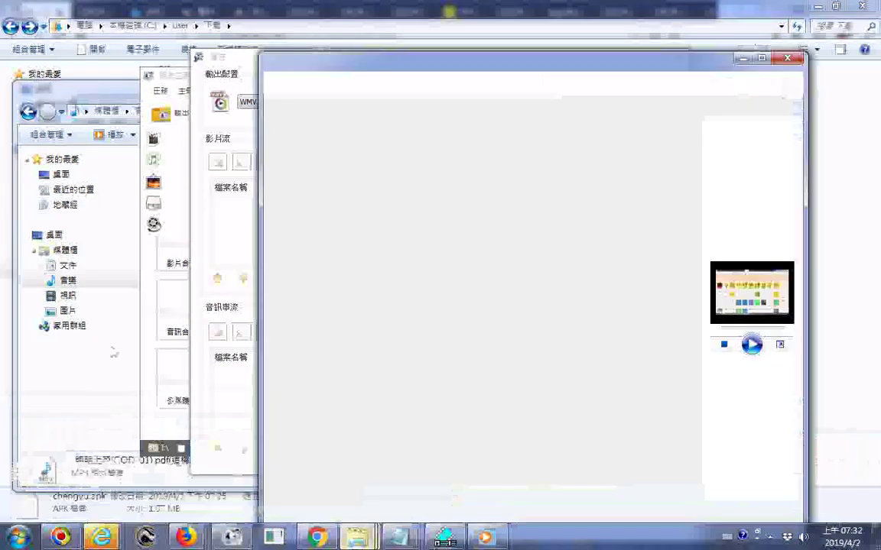
mouse_move(526, 74)
mouse_down()
mouse_move(513, 93)
mouse_move(225, 175)
mouse_up()
click(230, 248)
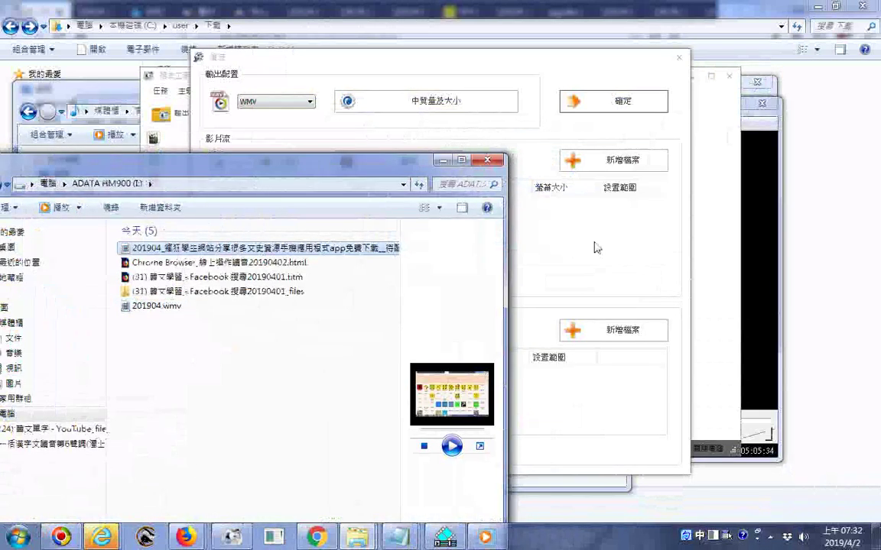
drag(596, 248, 594, 249)
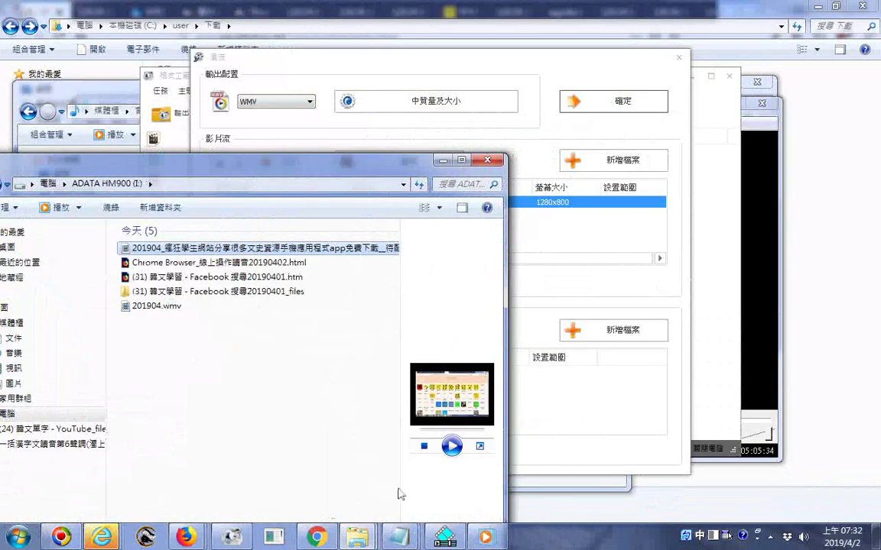
Step: Add the _明明上帝(GOD_01) MP3 from the Music folder to the mux tool's audio stream
click(447, 538)
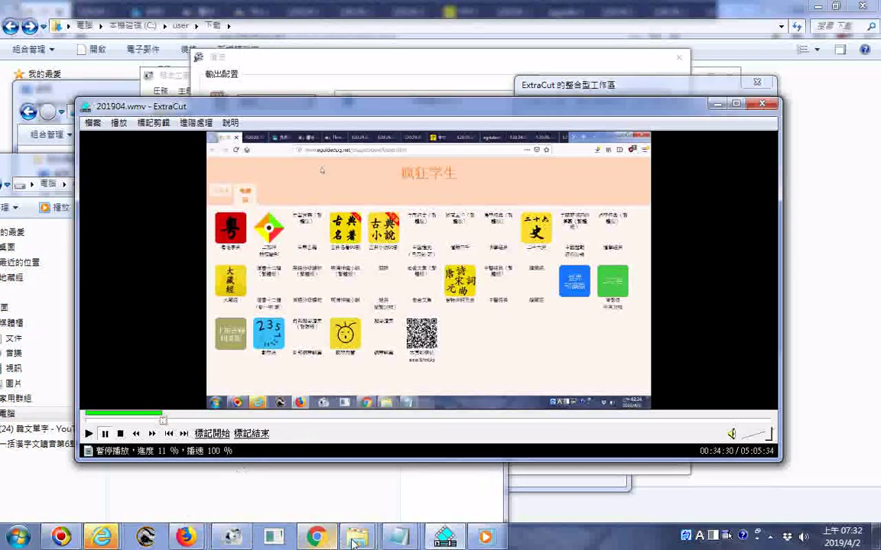
mouse_move(356, 537)
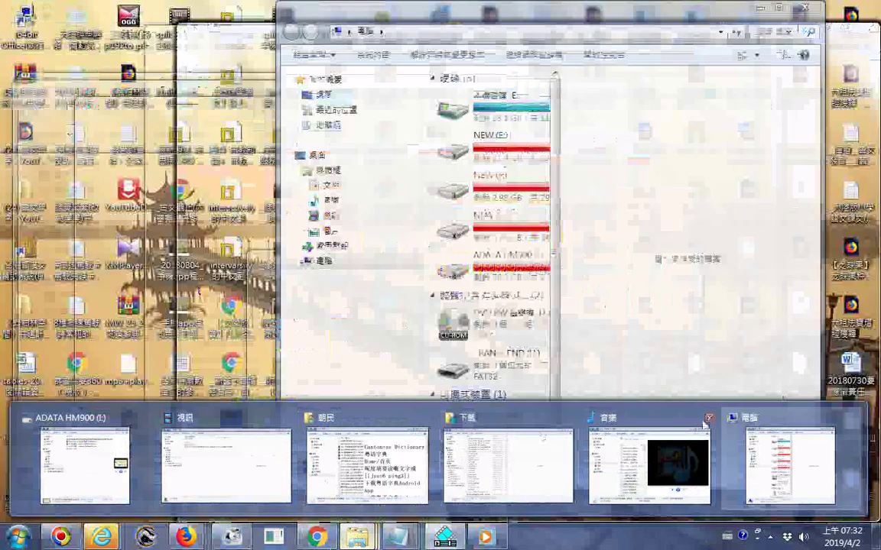
click(649, 465)
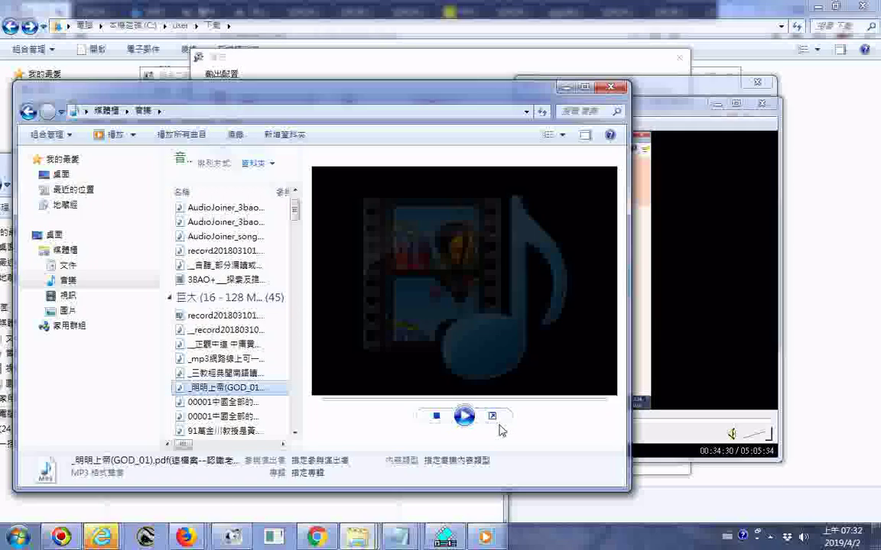
drag(490, 92, 447, 71)
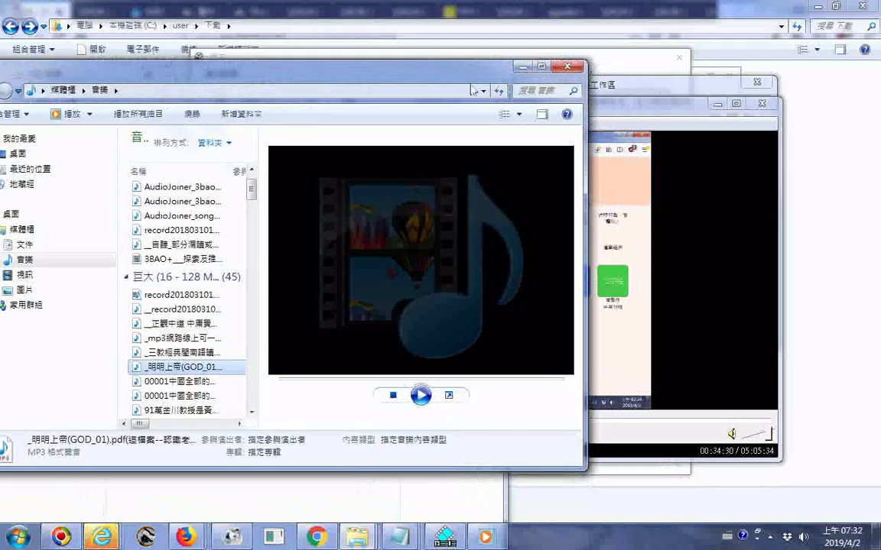
click(718, 107)
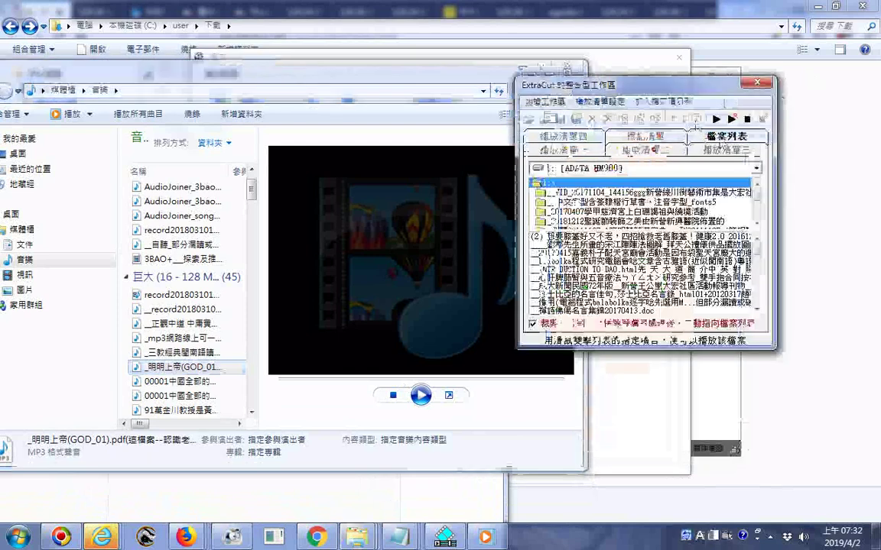
click(756, 84)
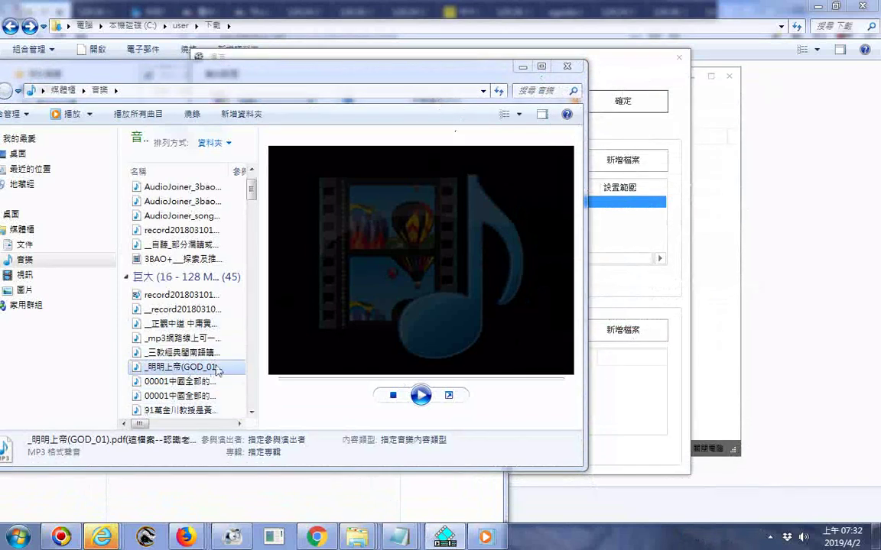
click(360, 77)
drag(337, 85, 206, 123)
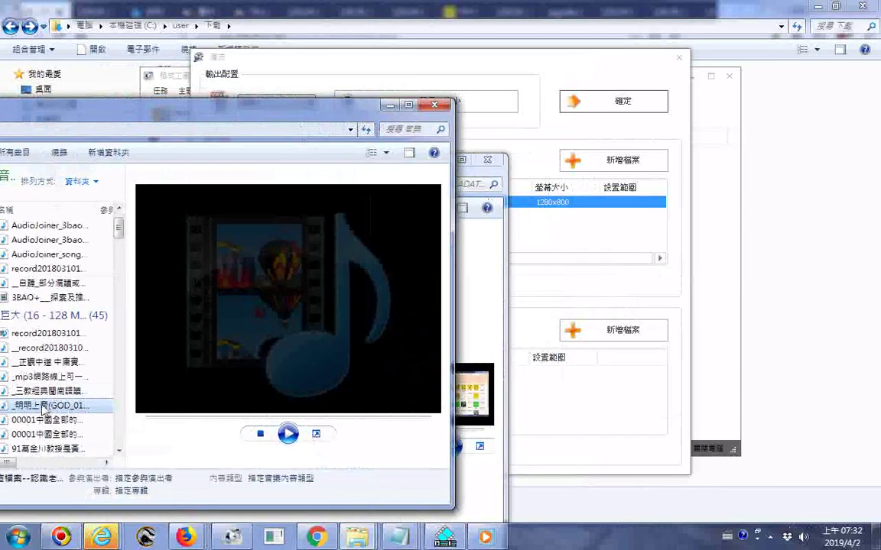
drag(42, 409, 551, 408)
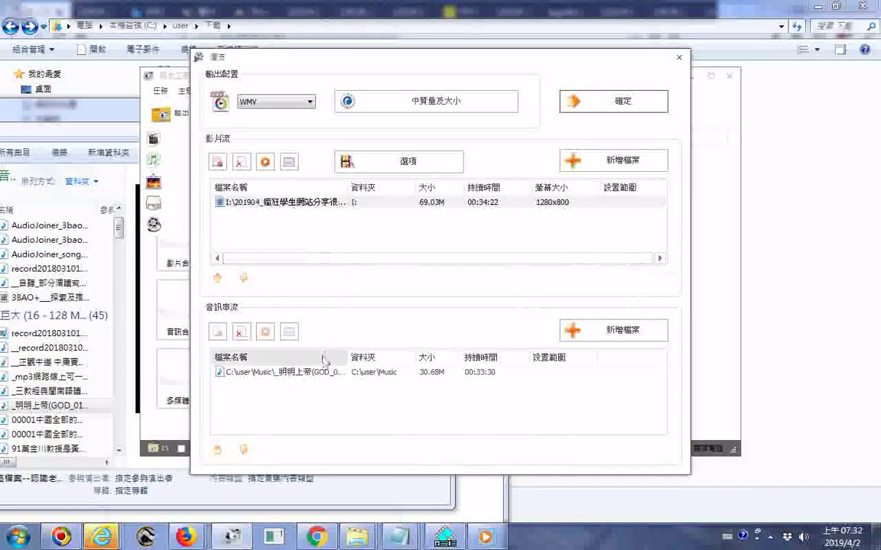
Step: Confirm the WMV mux setup and start converting the queued task
click(632, 103)
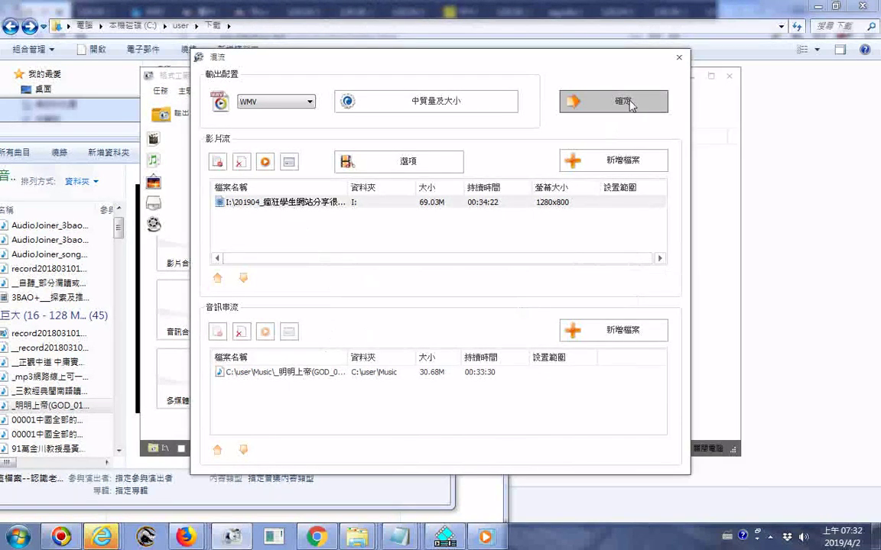
click(593, 107)
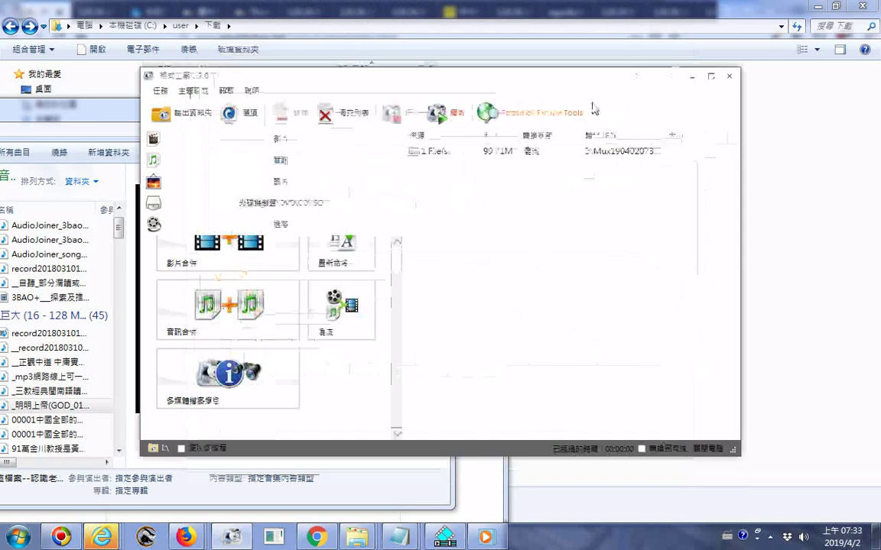
click(503, 151)
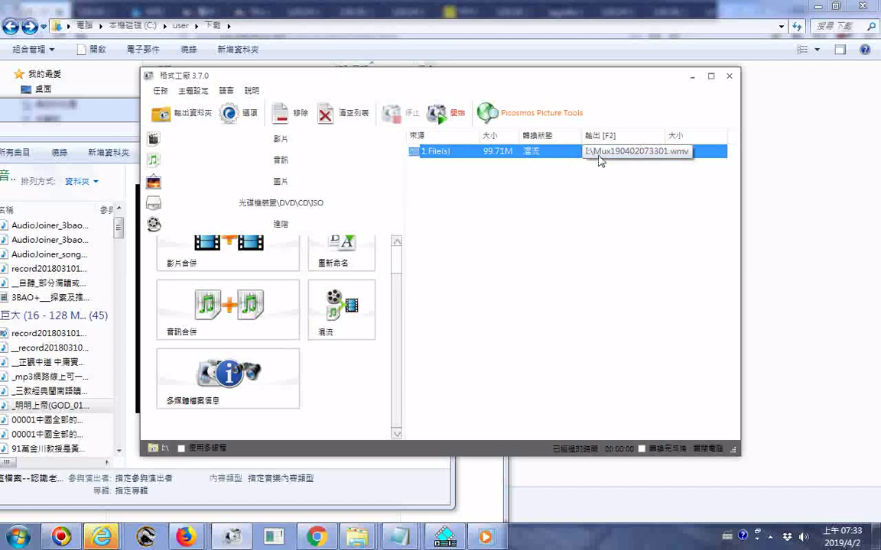
click(436, 112)
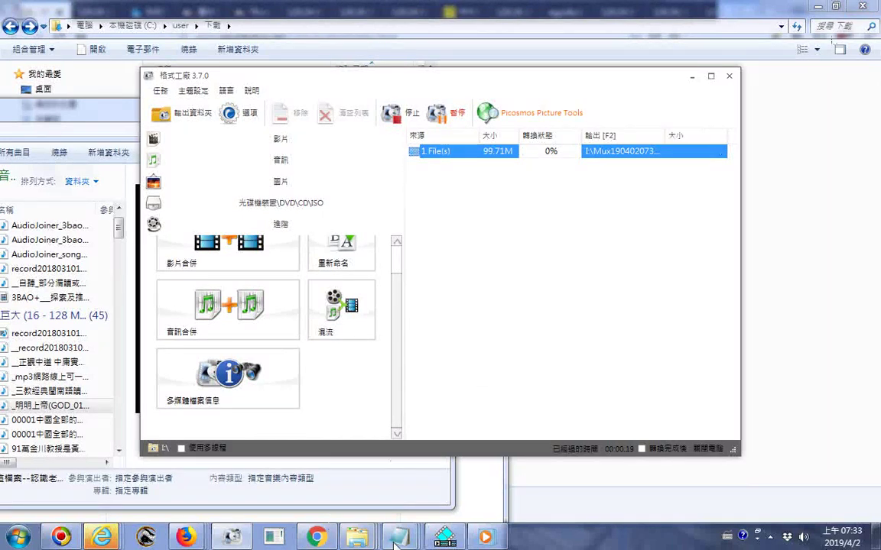
Step: Switch to Windows Media Player, play the _三國志(上)p192to_p381 audio and minimize the player
click(486, 541)
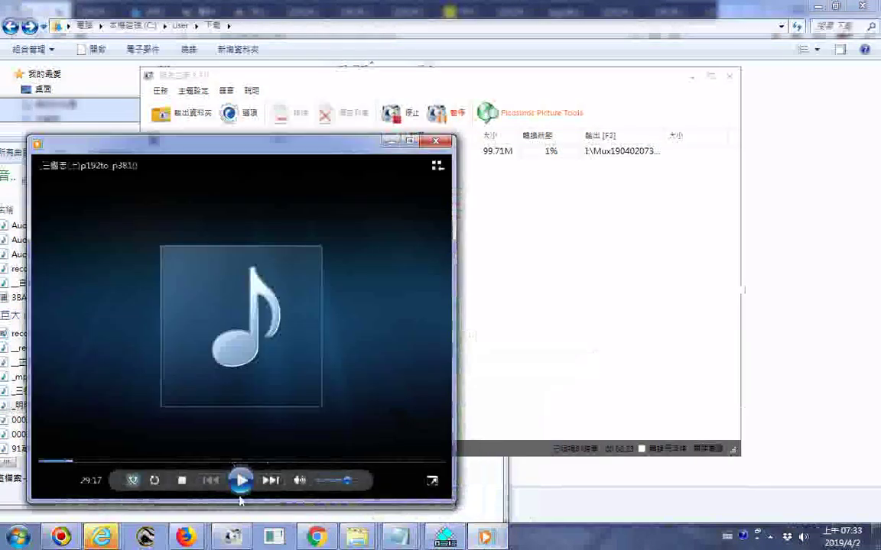
click(241, 480)
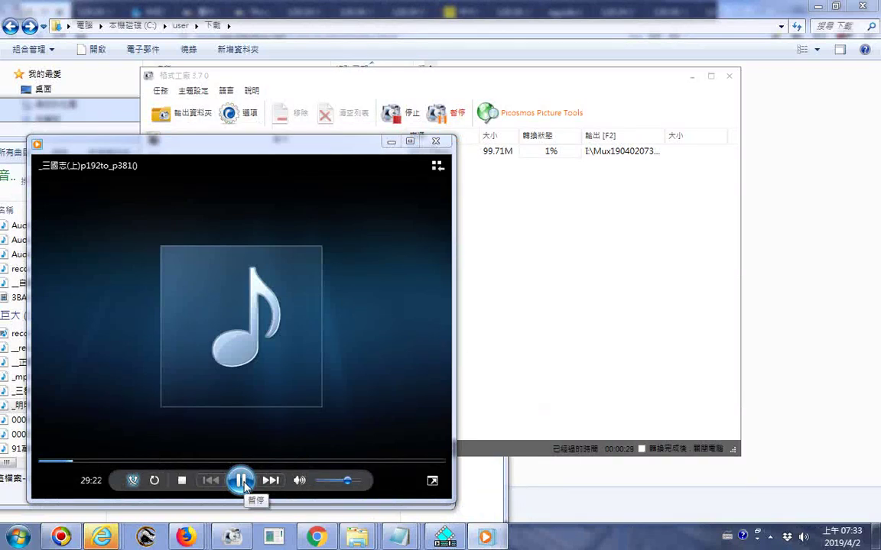
click(391, 143)
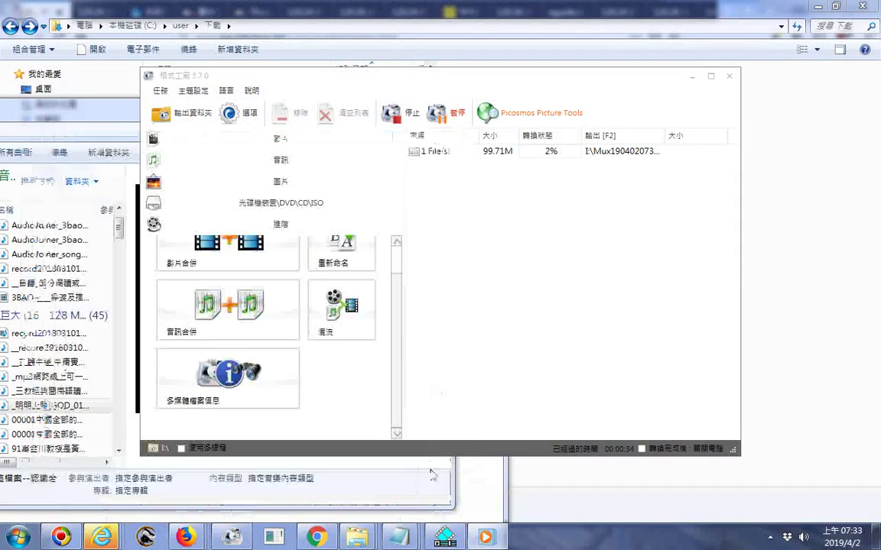
Step: Switch to ExtraCut and clear all marks on the 201904.wmv video
click(445, 539)
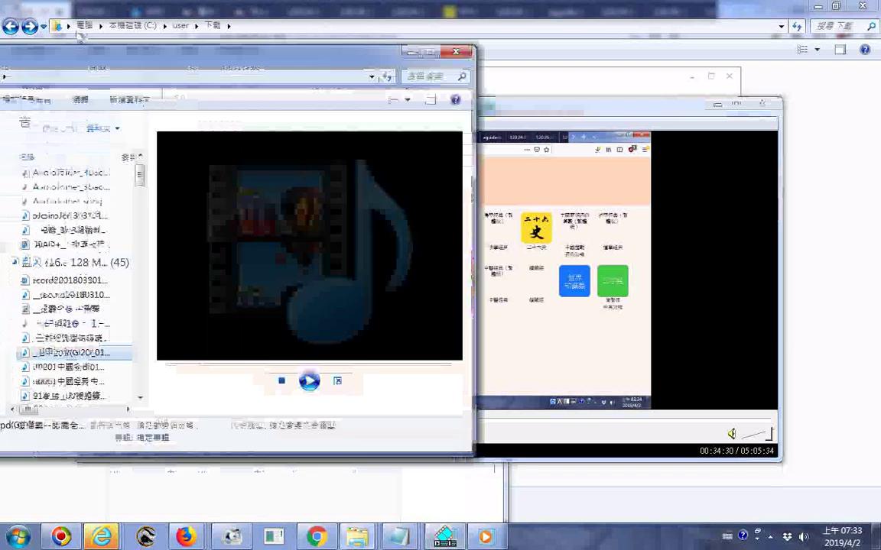
drag(33, 102, 61, 45)
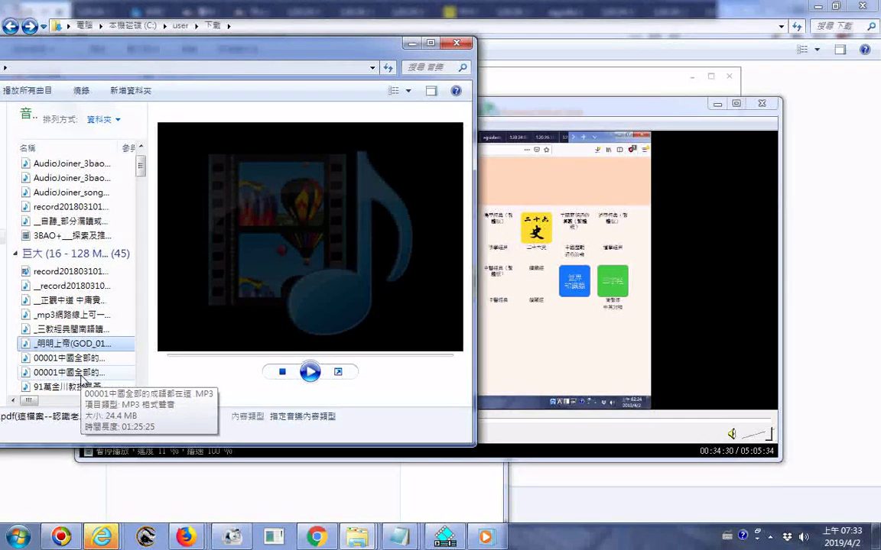
click(540, 110)
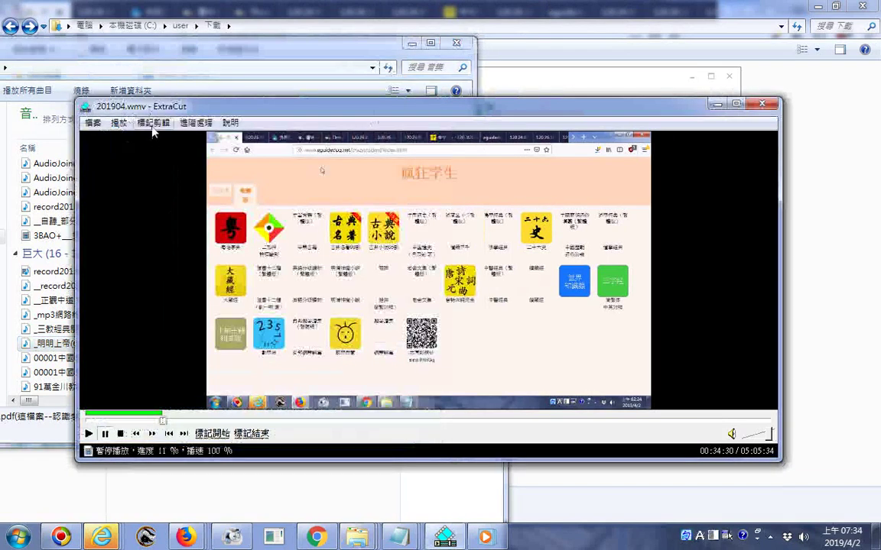
click(153, 124)
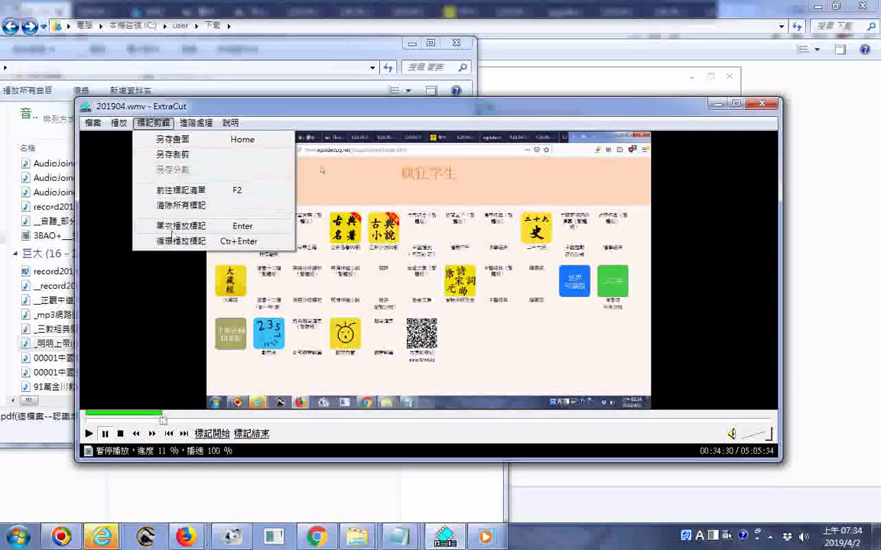
click(183, 207)
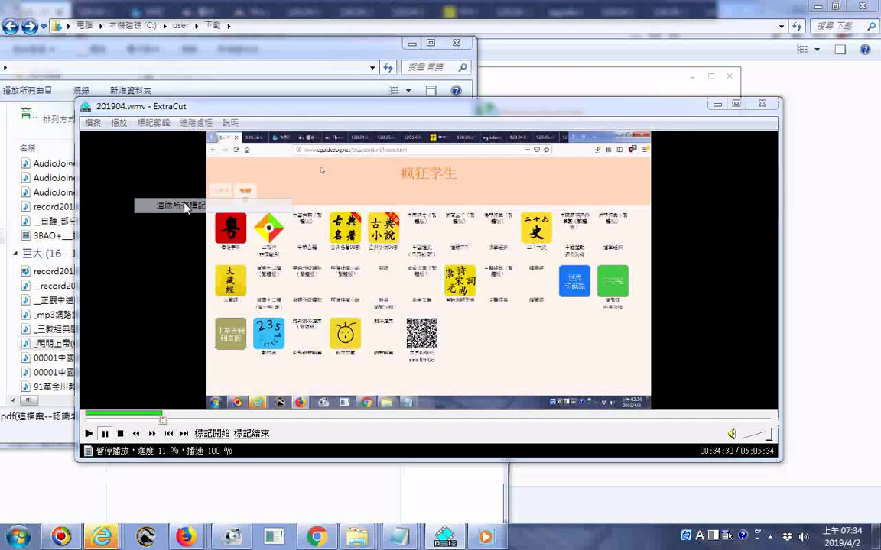
click(423, 309)
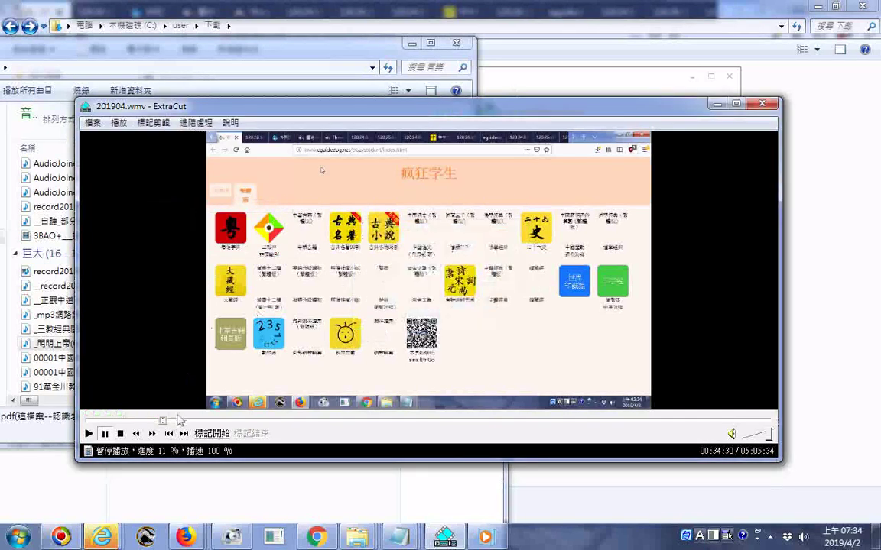
Step: Mark a new section of 201904.wmv from its beginning to about 01:25:14
click(105, 433)
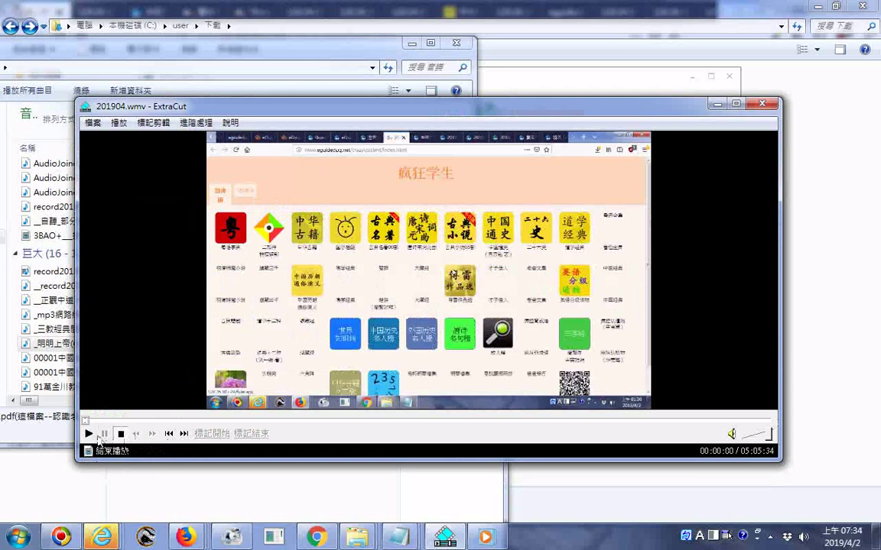
click(227, 420)
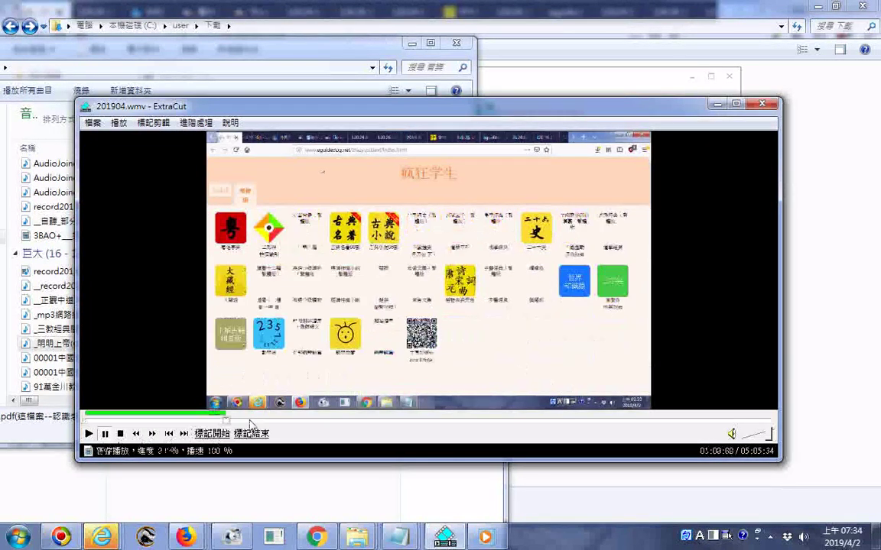
click(296, 421)
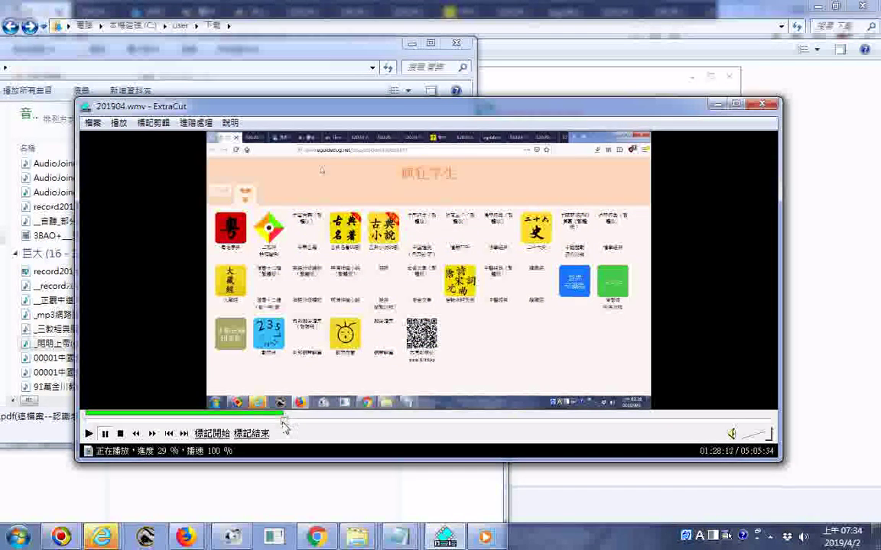
click(279, 422)
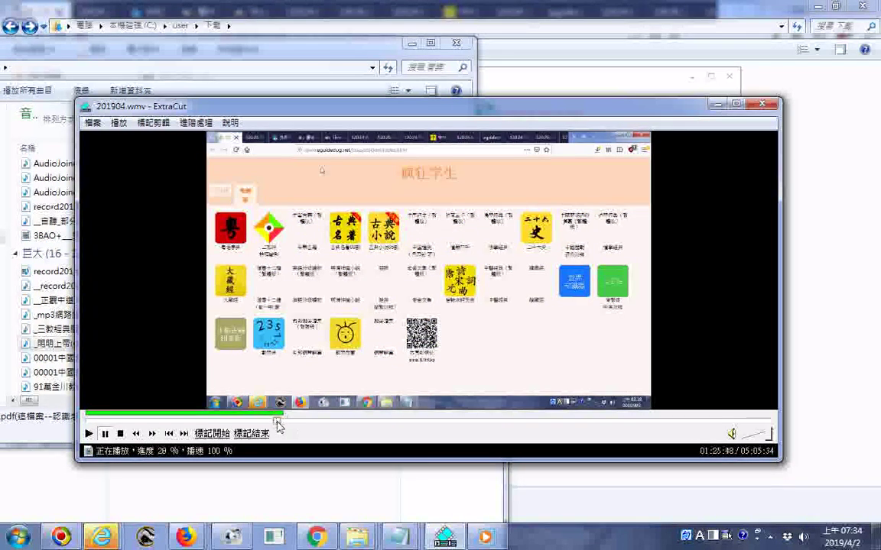
click(278, 422)
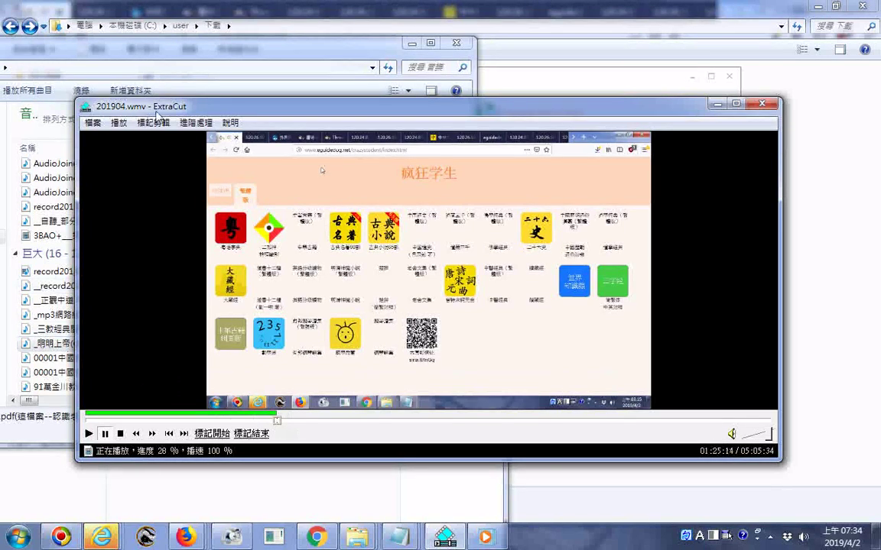
Step: Move the ExtraCut window aside and copy the file name of the original 00001中國全部的成語都在這 MP3 in the music folder
drag(157, 110, 206, 108)
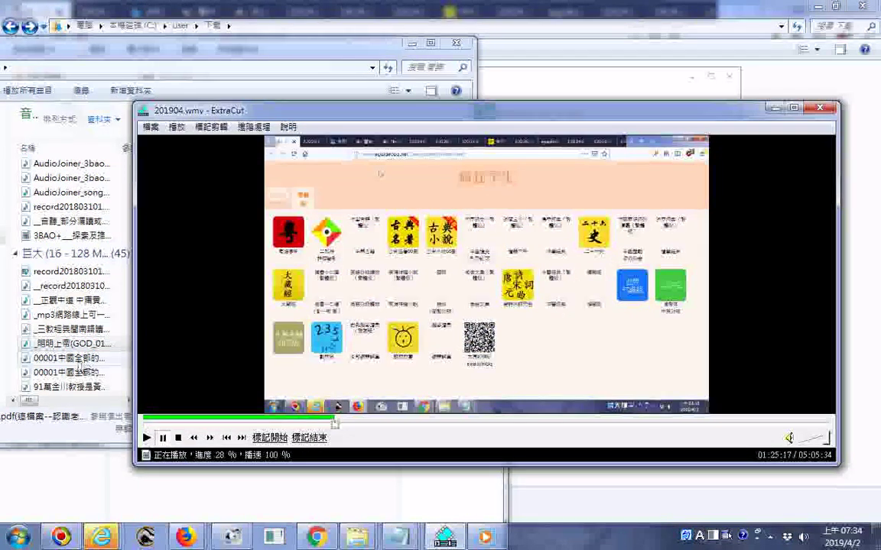
click(78, 361)
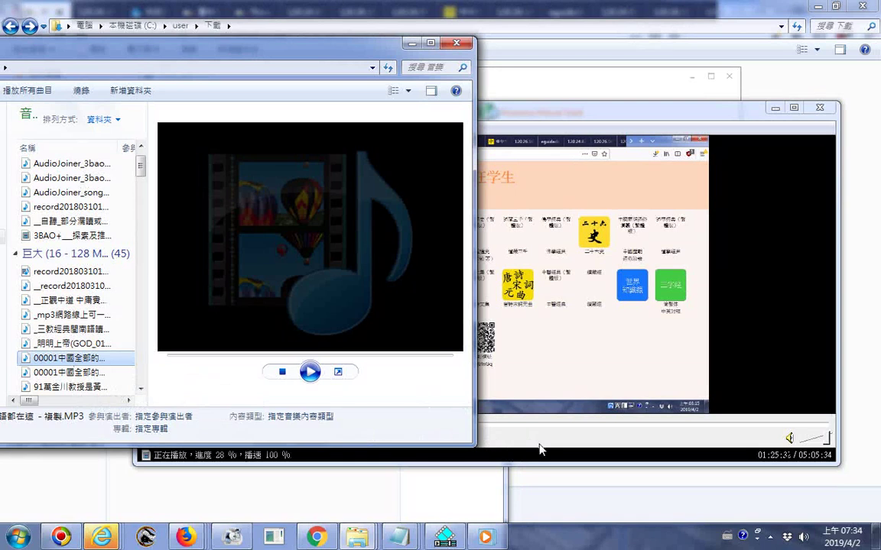
click(112, 360)
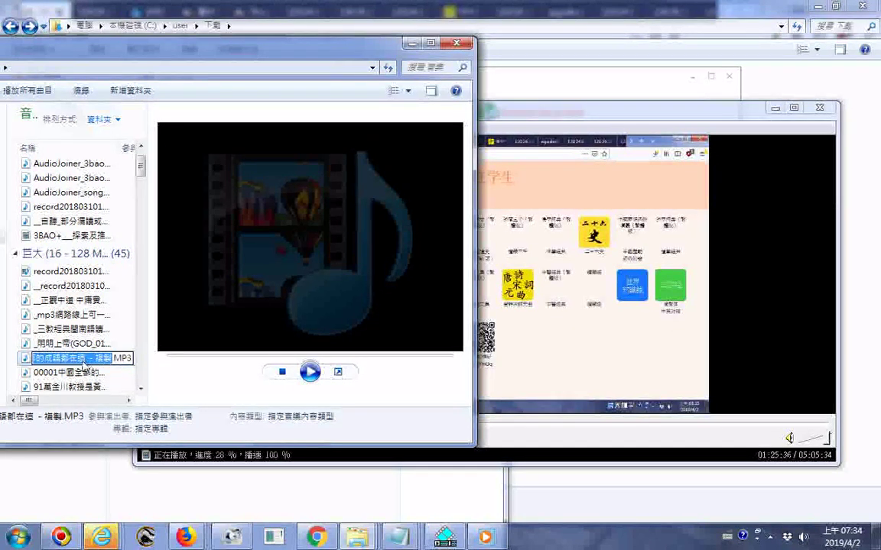
right_click(82, 366)
click(81, 373)
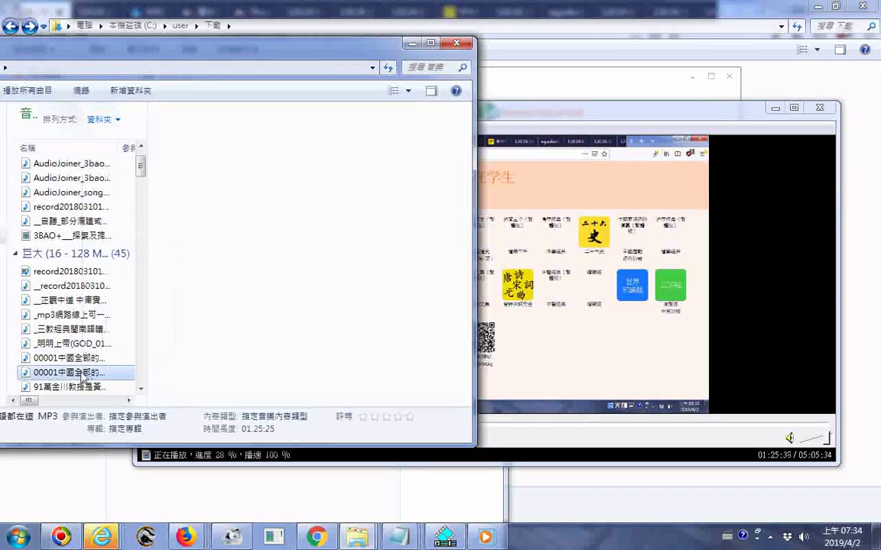
click(81, 375)
right_click(99, 373)
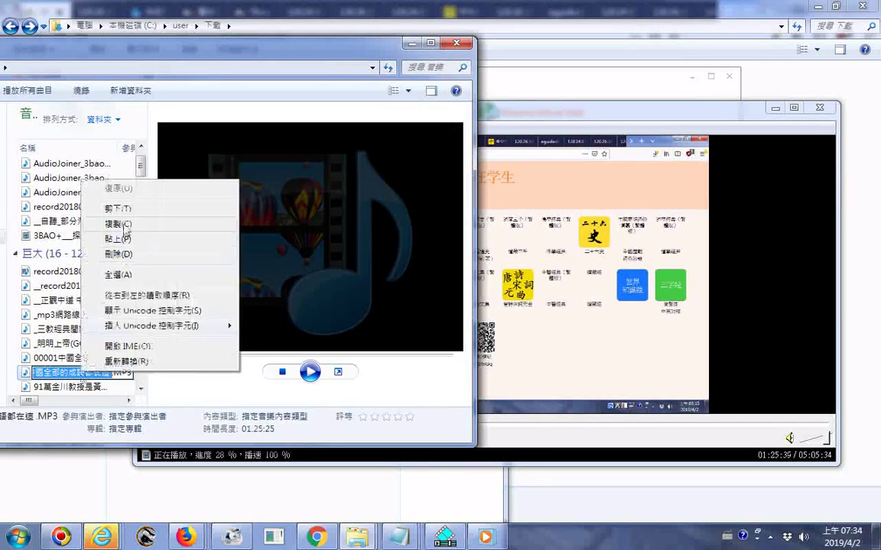
click(125, 227)
Step: Return to ExtraCut and start saving the marked section of 201904.wmv as a trimmed file
click(602, 447)
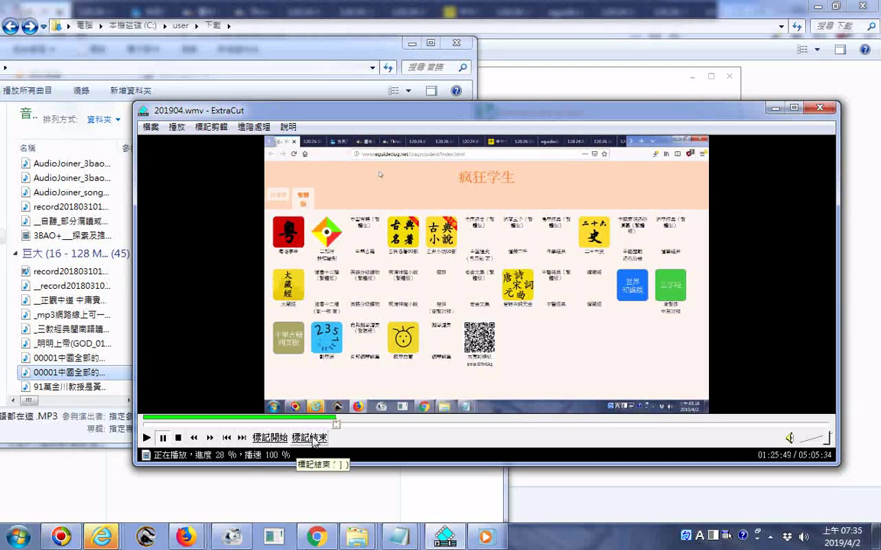
click(214, 128)
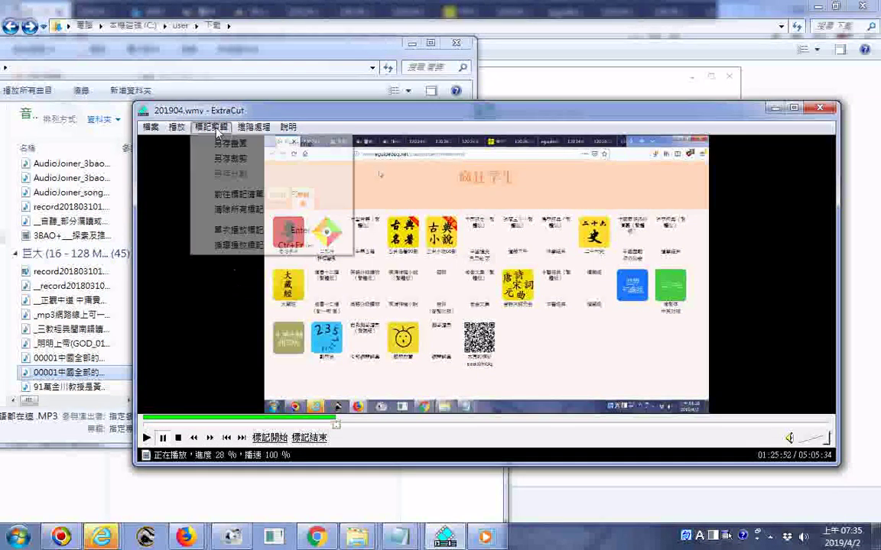
click(237, 166)
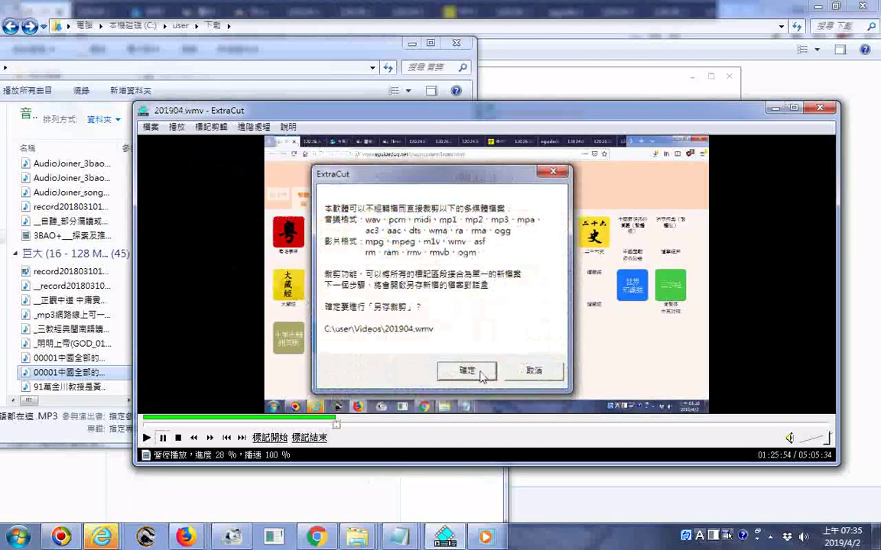
click(521, 370)
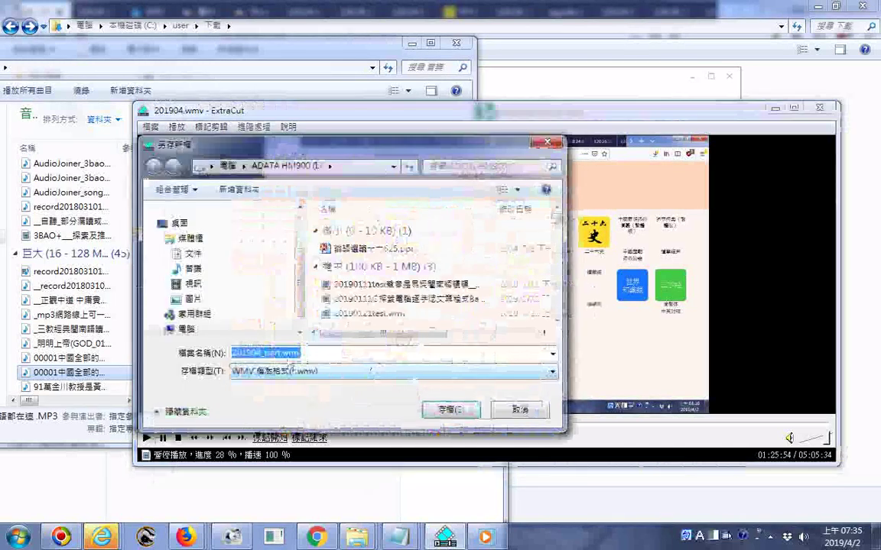
Step: Save the trimmed clip on ADATA HM900 (I:) as 201904_part+00001中國全部的成語都在這 .wmv without adding any tags
drag(282, 357, 275, 357)
click(281, 357)
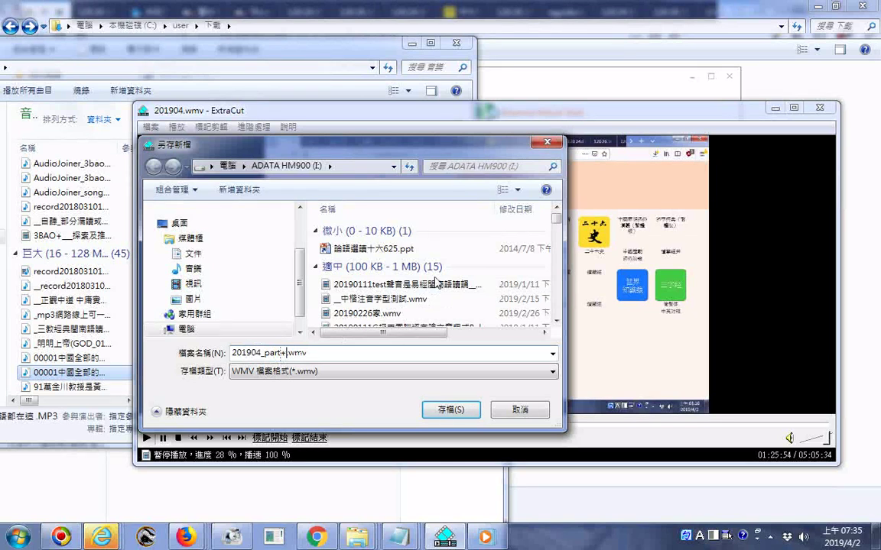
text(+)
key(ctrl+v)
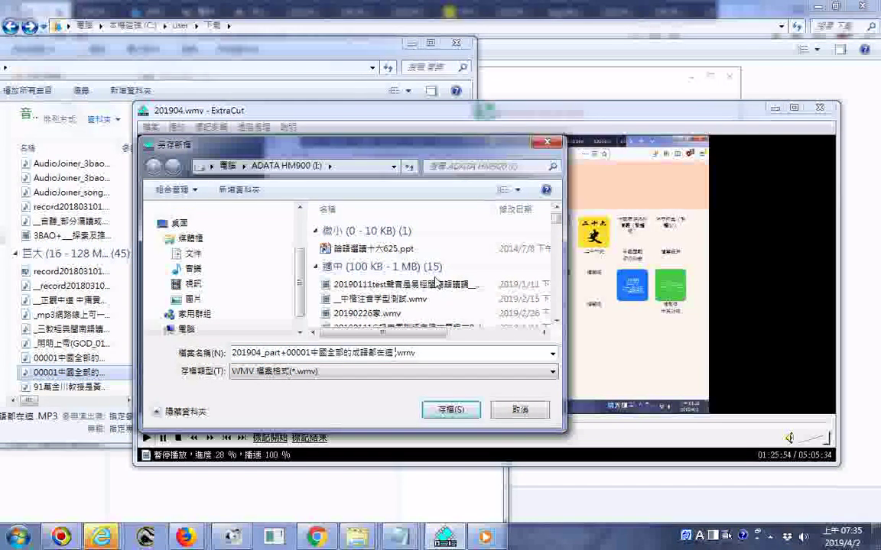
click(445, 411)
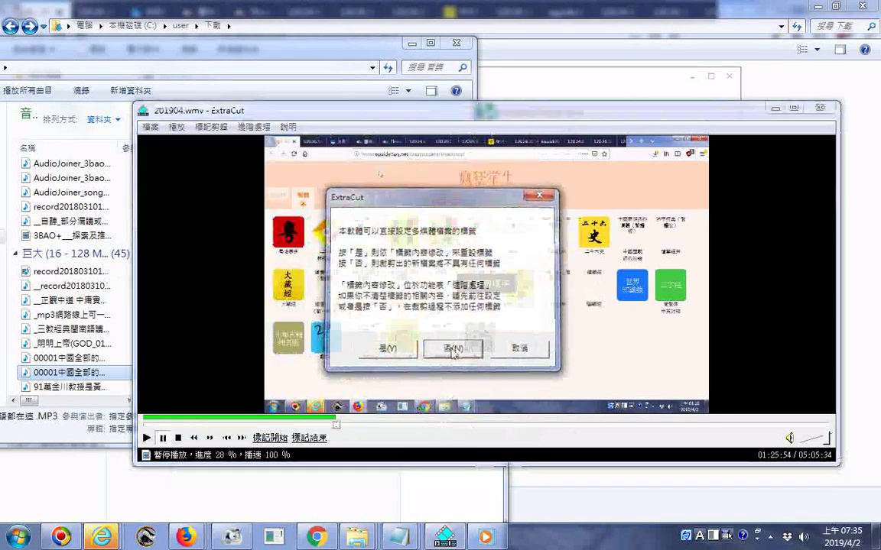
click(453, 350)
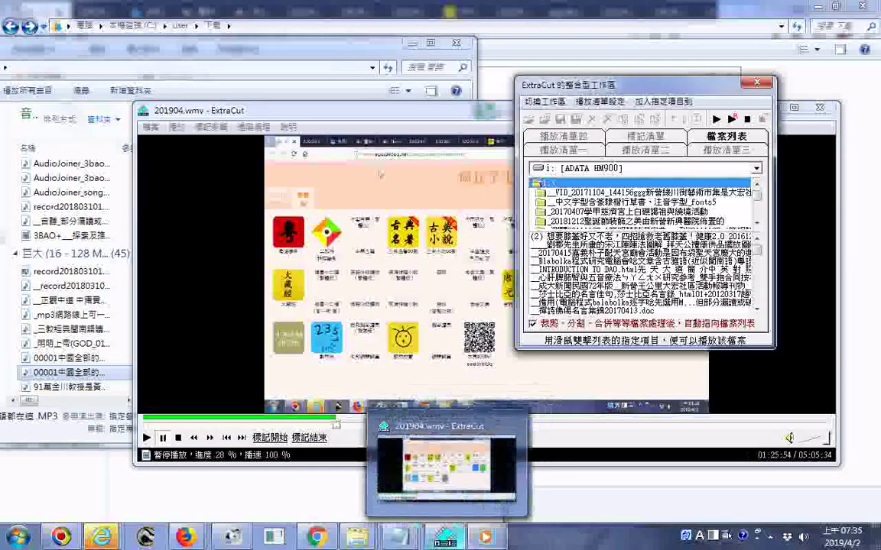
Step: Switch to the maximized ADATA HM900 (I:) folder and check the details of the trimmed clip, Mux190402073301.wmv and Temp
mouse_move(366, 541)
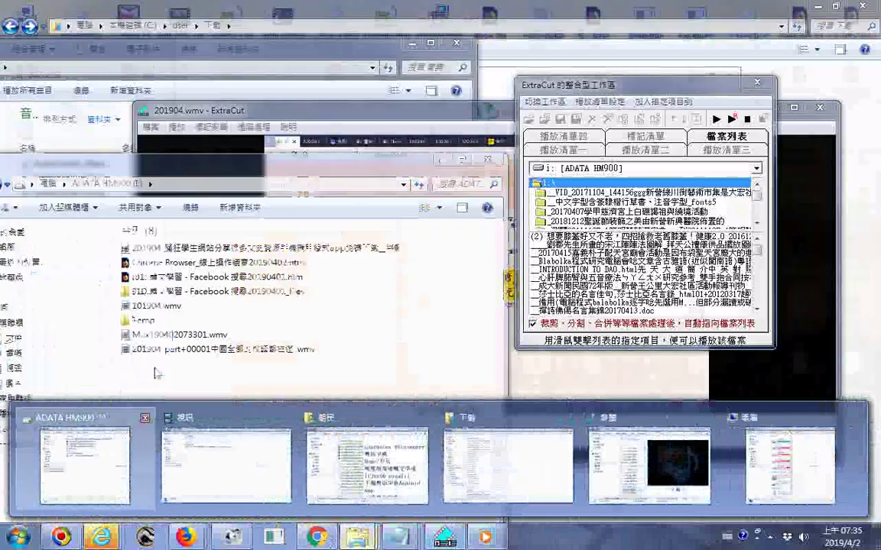
click(95, 497)
click(246, 350)
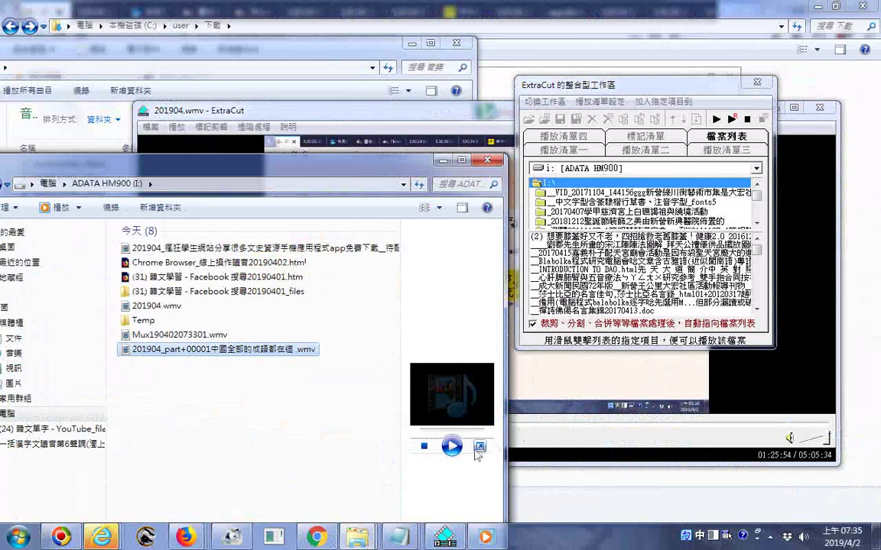
click(461, 160)
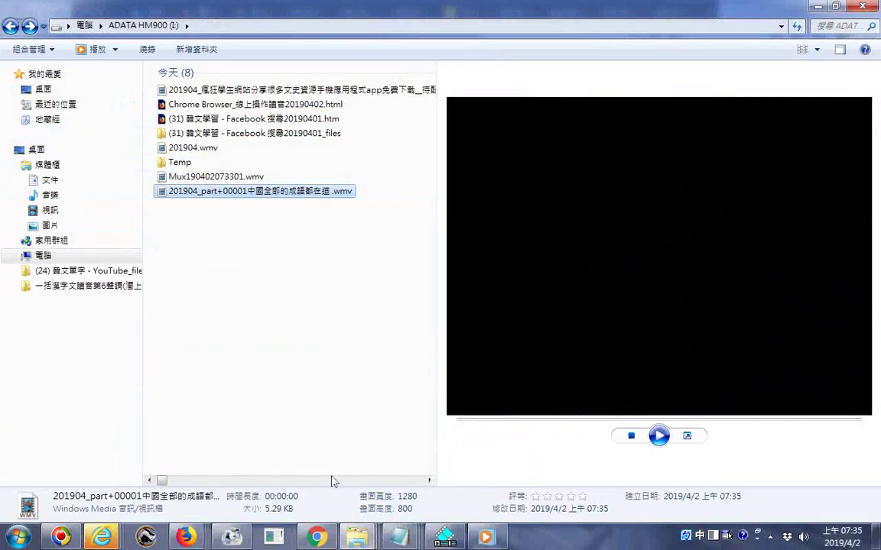
click(211, 176)
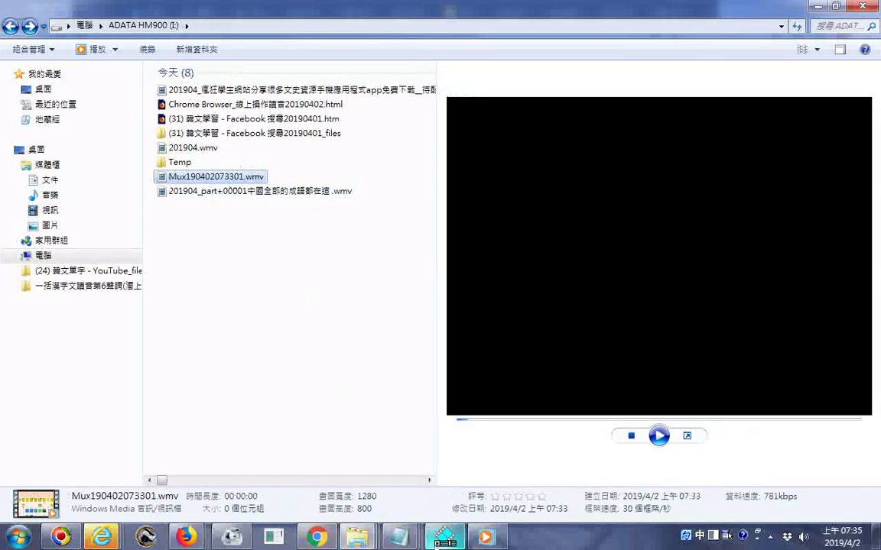
click(177, 164)
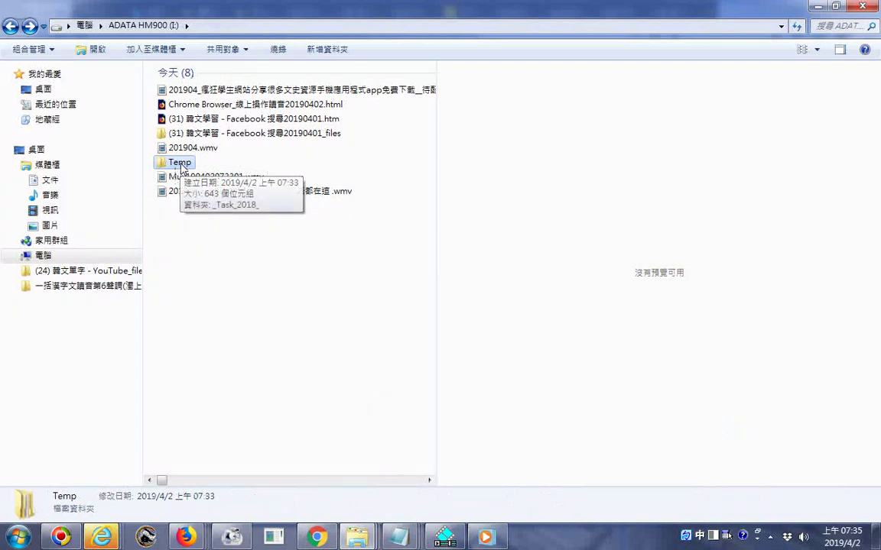
Step: Check the conversion progress in Format Factory and preview Mux190402073301.wmv in the ADATA HM900 (I:) folder
click(249, 539)
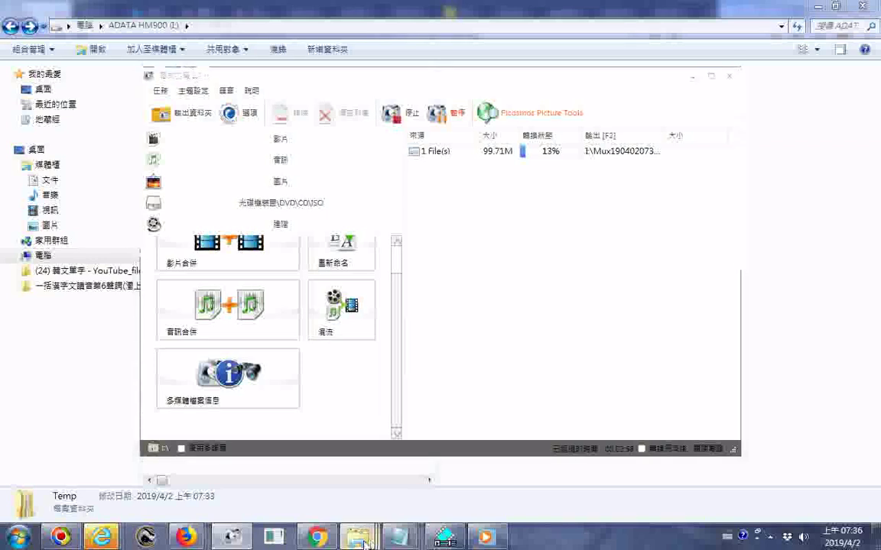
mouse_move(357, 538)
click(95, 423)
click(181, 163)
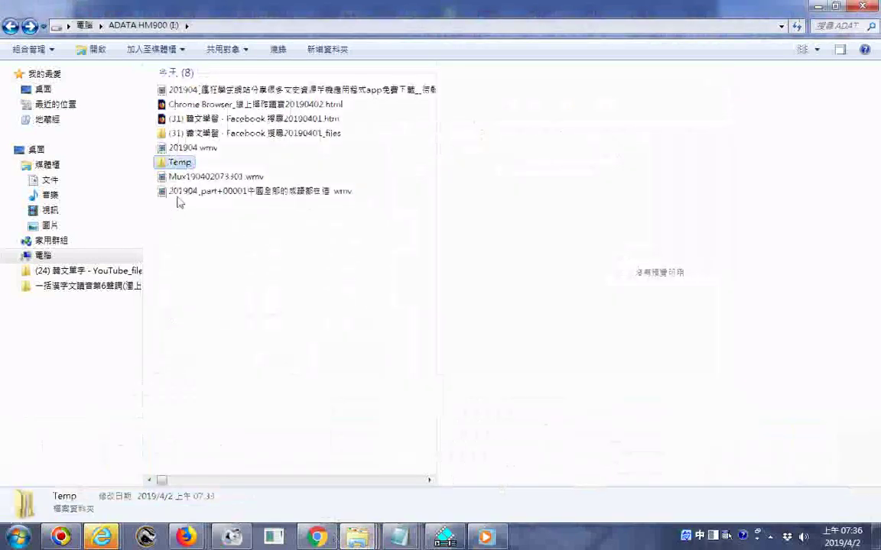
click(215, 176)
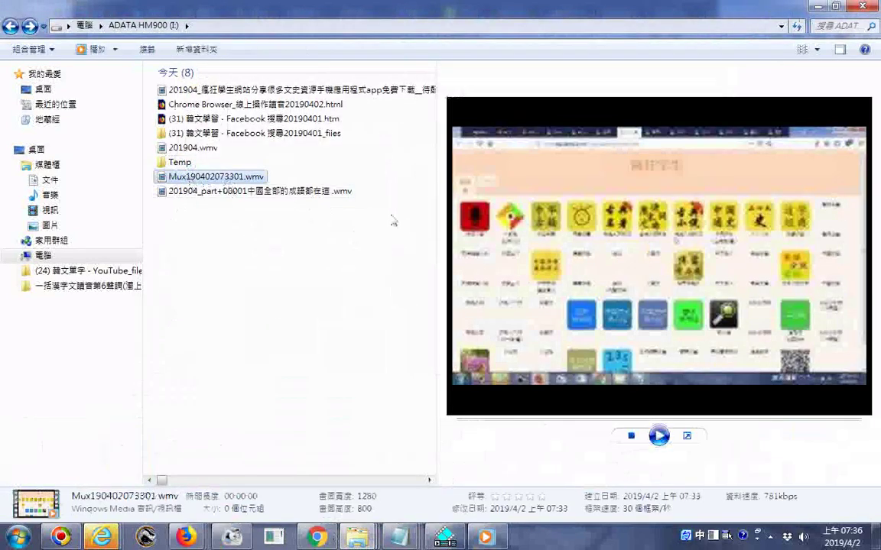
click(661, 437)
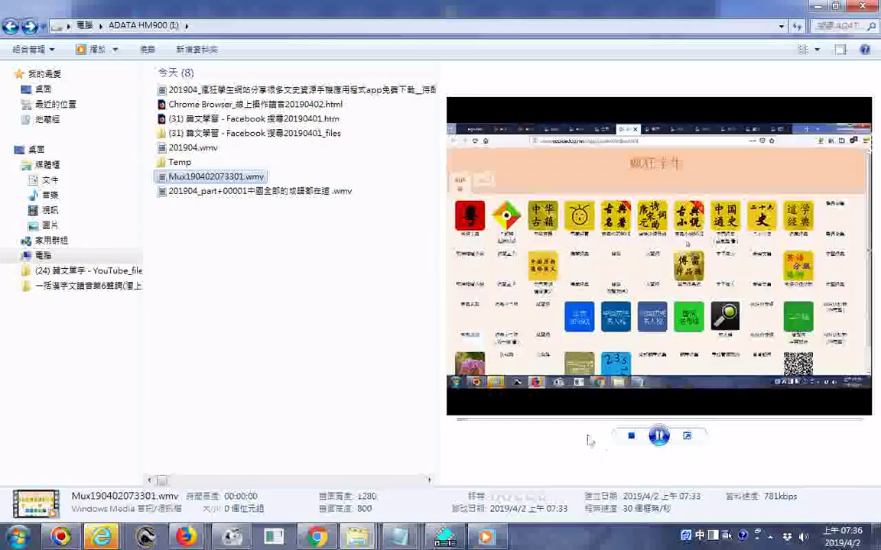
Step: Check and minimize Windows Media Player, and bring up Format Factory to view the conversion progress
click(484, 537)
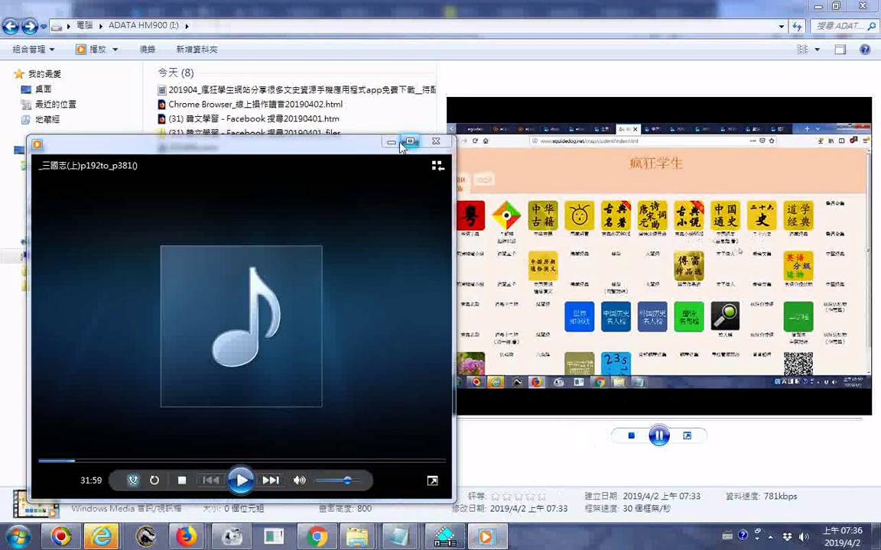
click(391, 142)
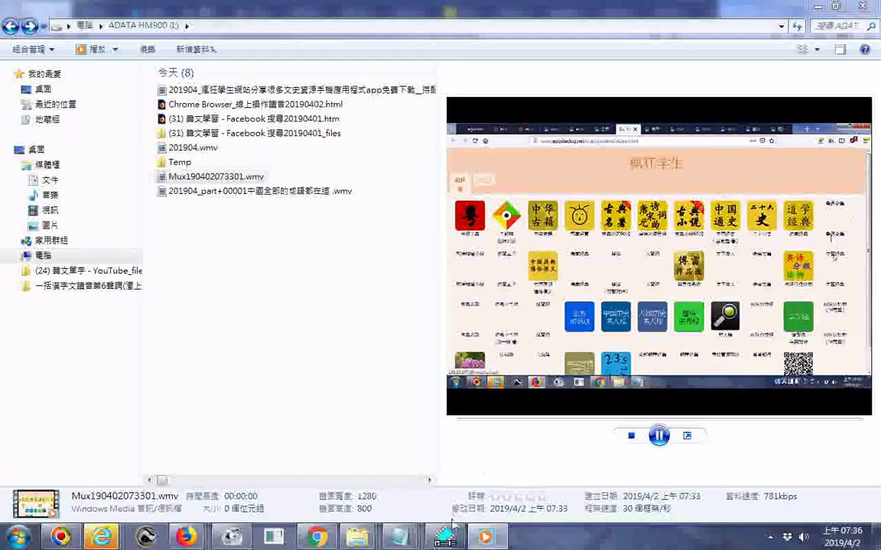
click(231, 537)
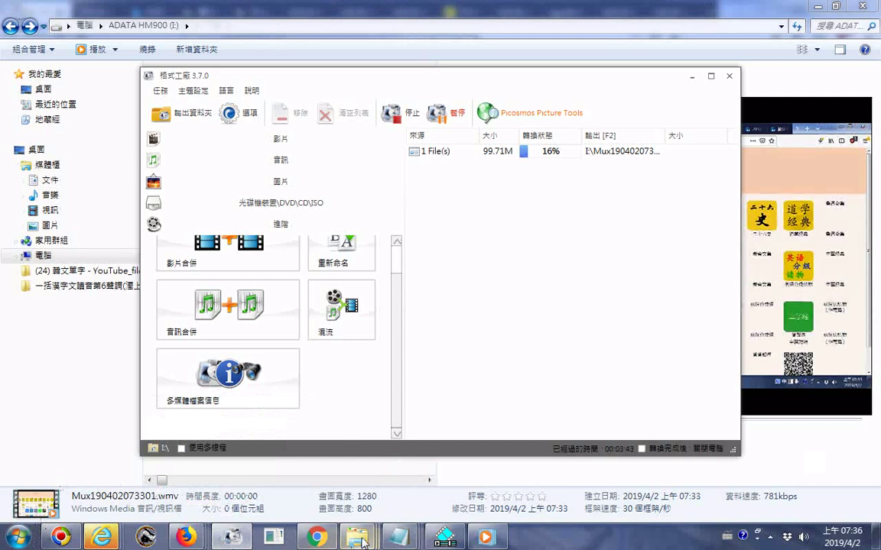
Step: Open a new Windows Explorer window on the desktop folder and display its items as a list
mouse_move(364, 541)
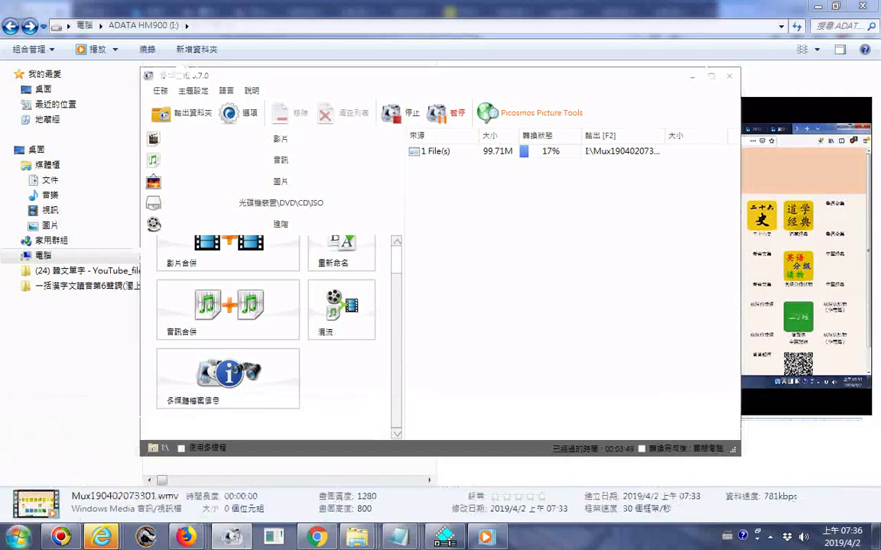
click(17, 538)
click(205, 88)
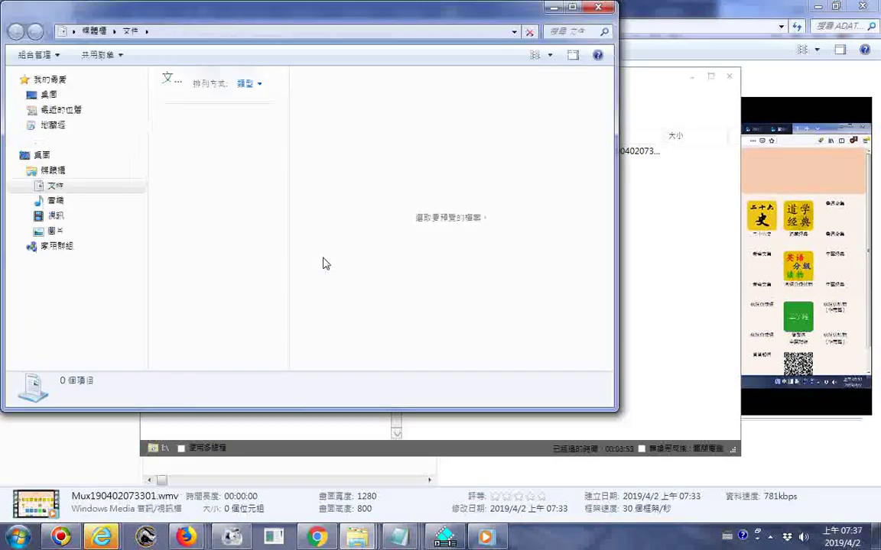
click(42, 155)
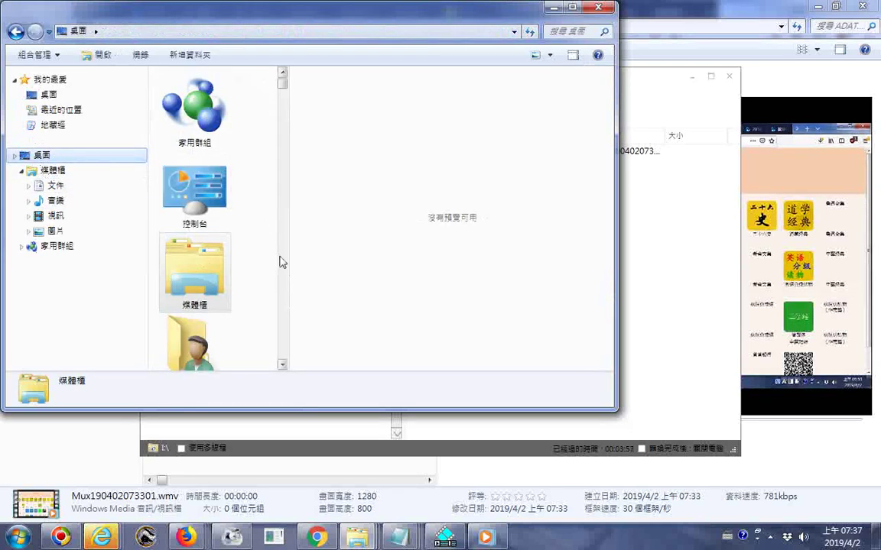
scroll(281, 263, down, 5)
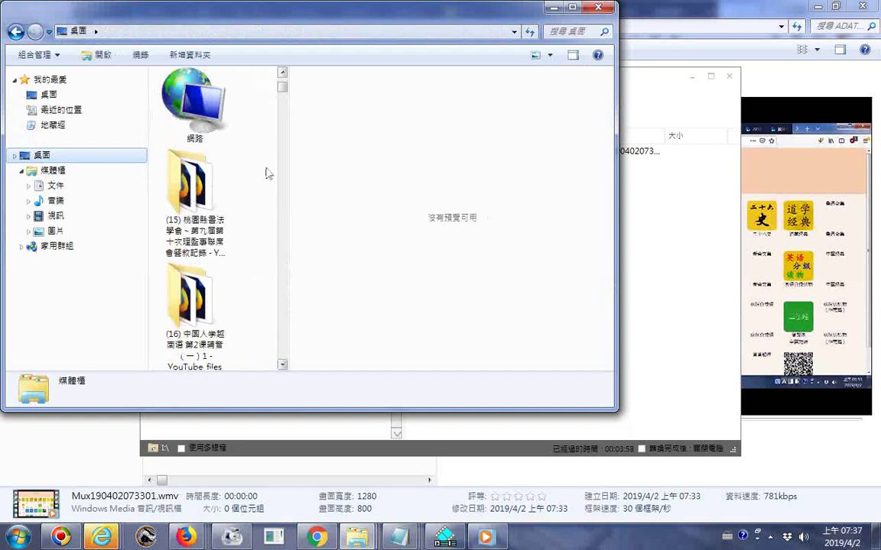
right_click(242, 155)
mouse_move(306, 175)
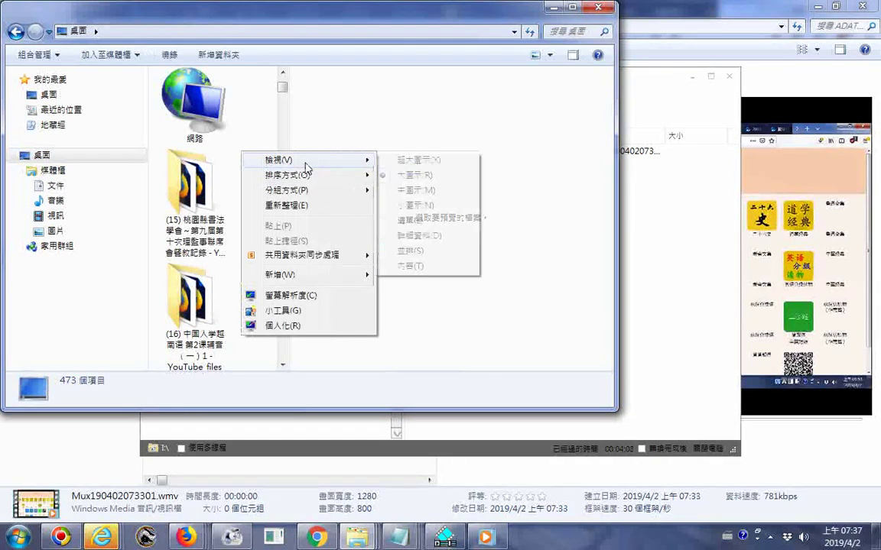
click(410, 221)
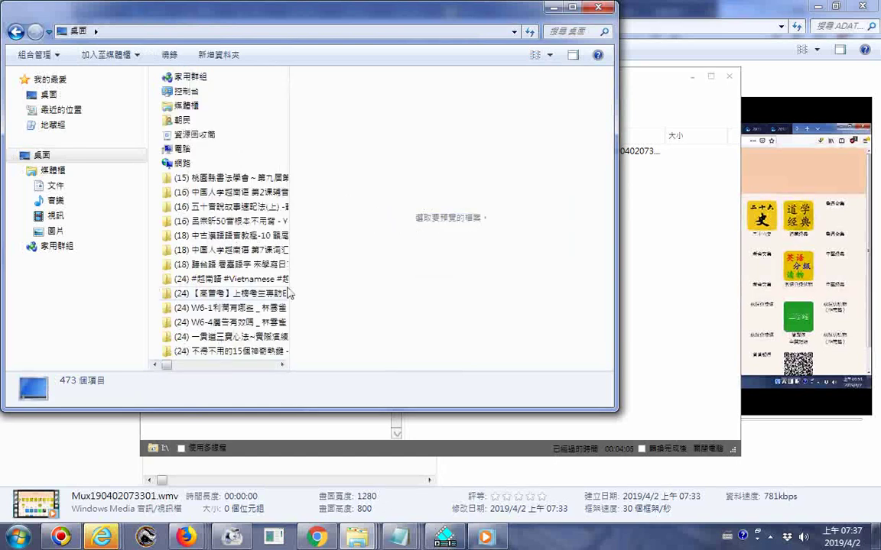
Step: Find the Format Factory shortcut (格式工廠轉檔程式) in the desktop folder and launch a second instance of the program
scroll(237, 367, right, 6)
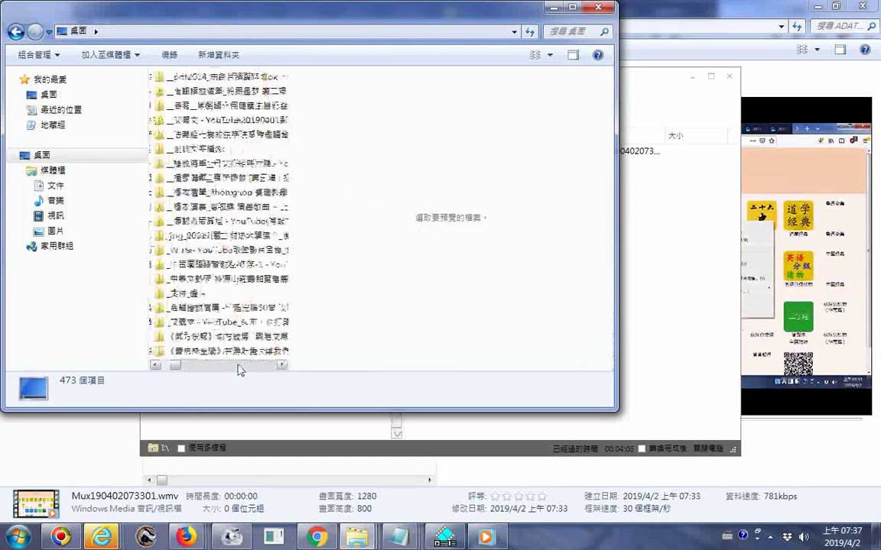
scroll(237, 367, right, 2)
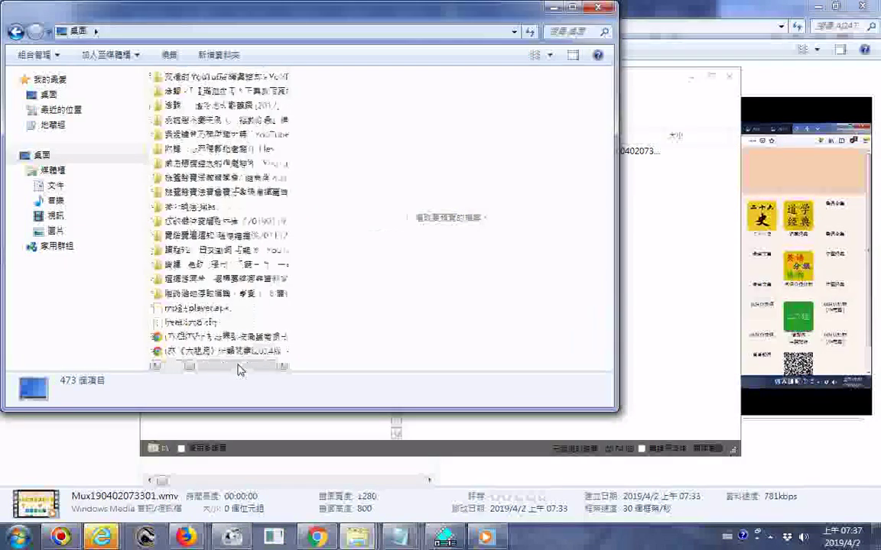
scroll(237, 367, right, 2)
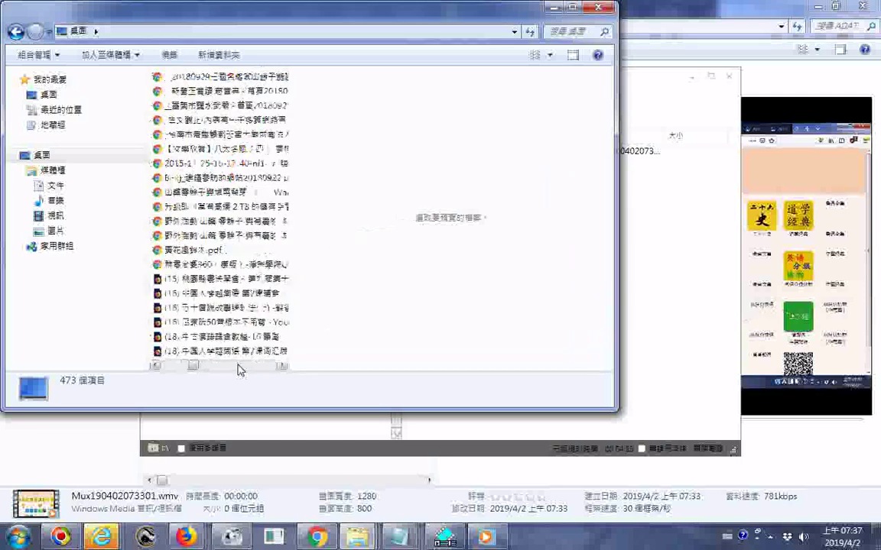
scroll(239, 370, right, 3)
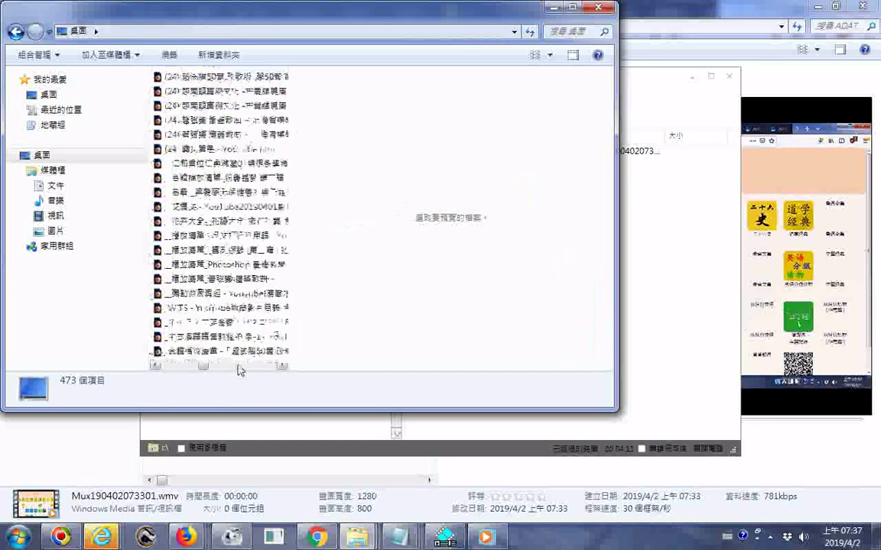
scroll(210, 367, right, 3)
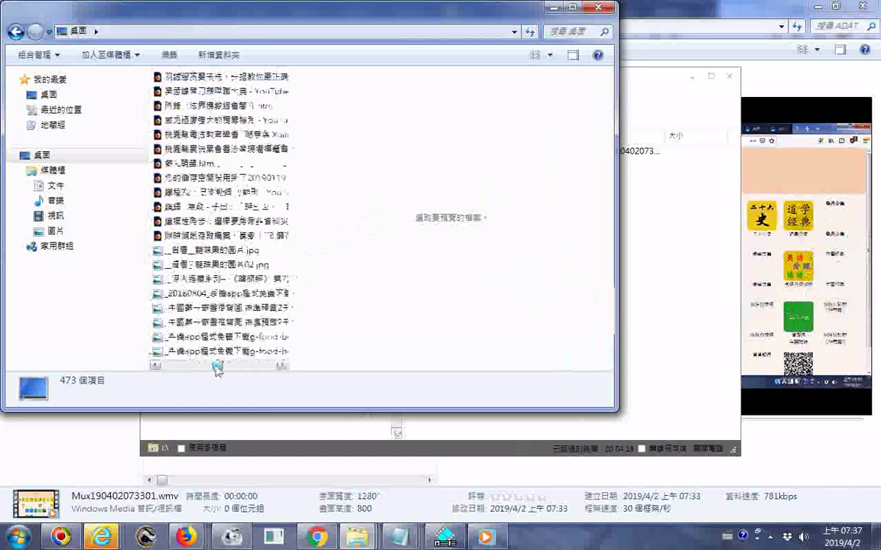
drag(217, 369, 261, 374)
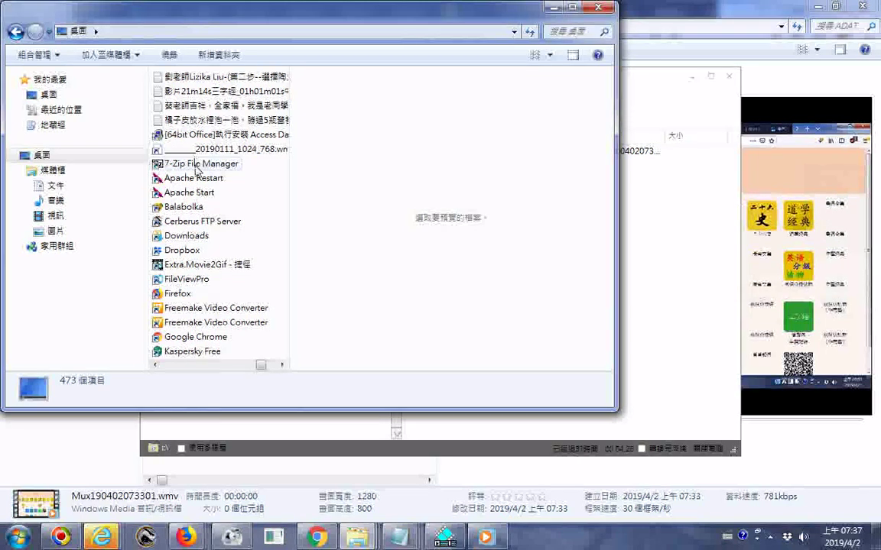
click(276, 366)
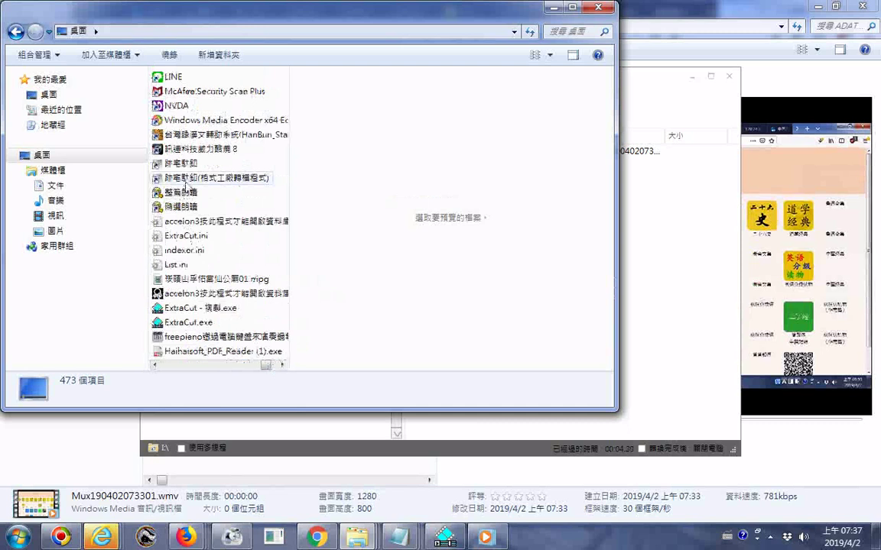
click(186, 180)
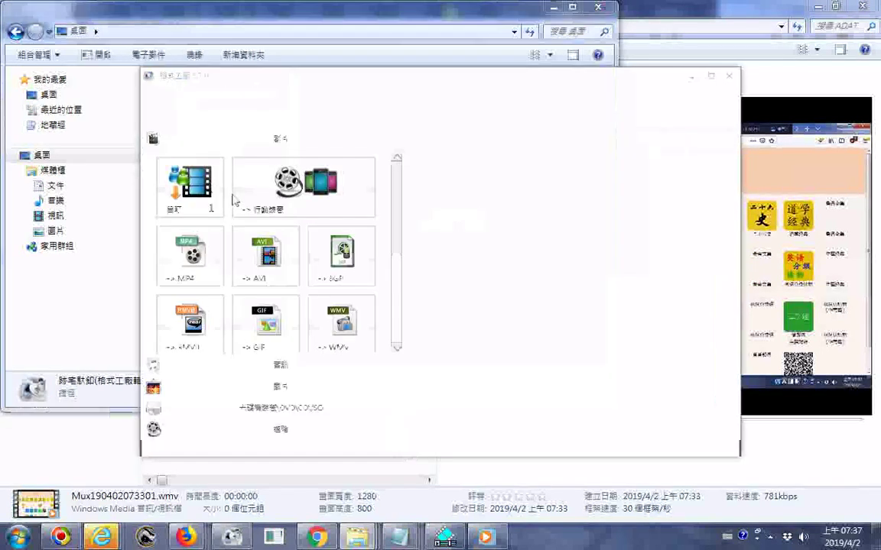
Step: Reposition the new Format Factory window and open the 混流 (Mux) dialog from the 進階 tools
drag(560, 83, 354, 120)
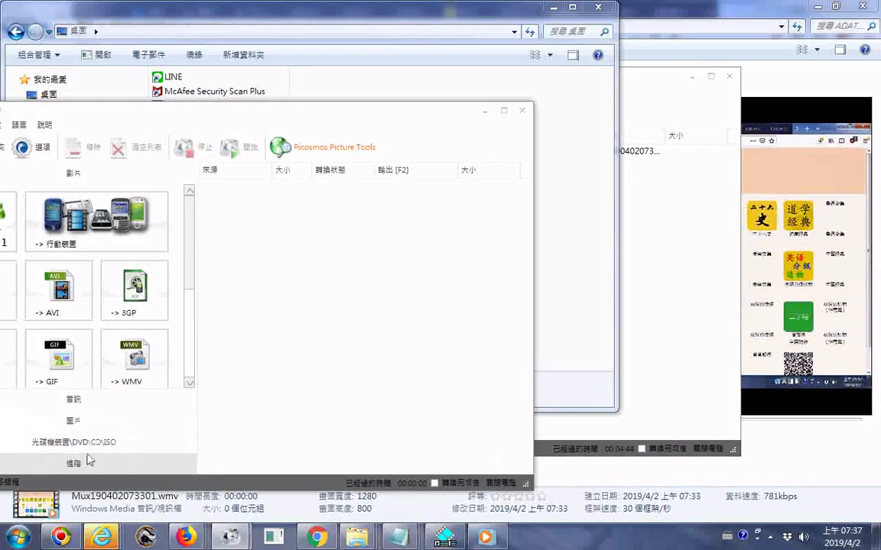
click(77, 462)
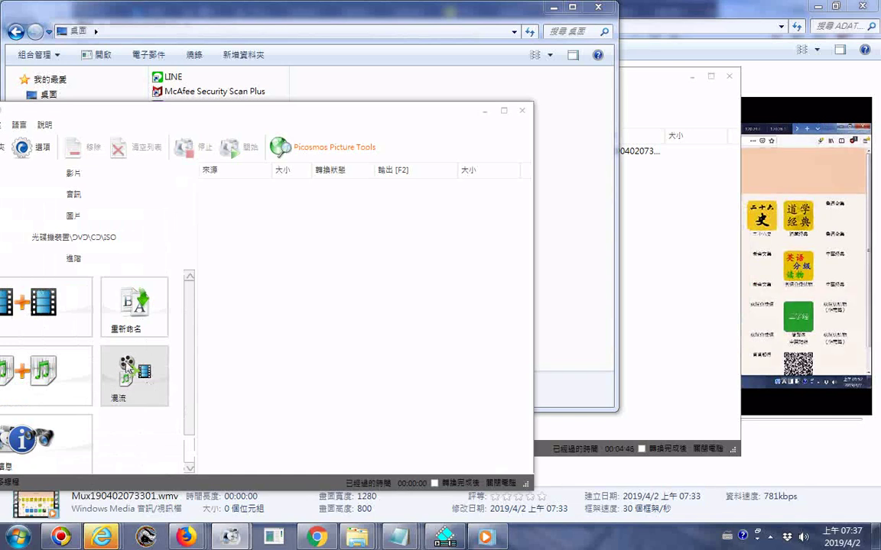
drag(196, 112, 261, 112)
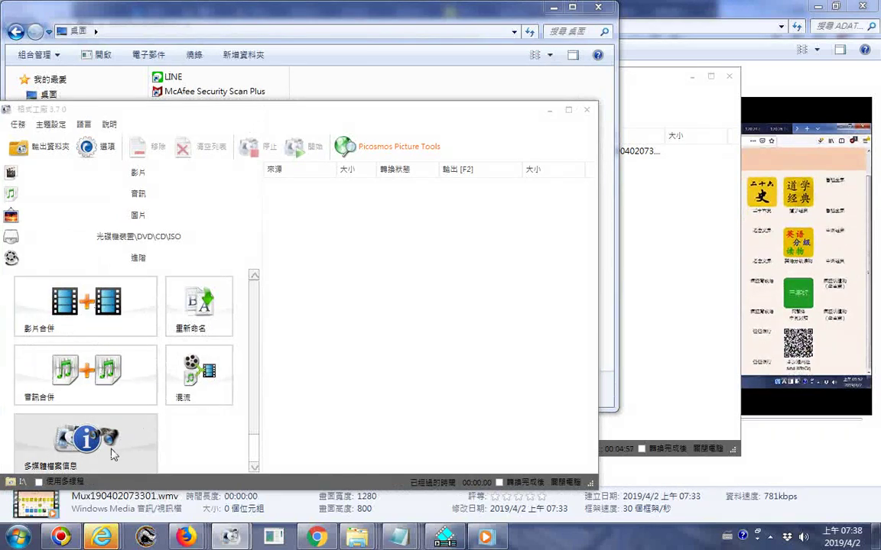
click(175, 390)
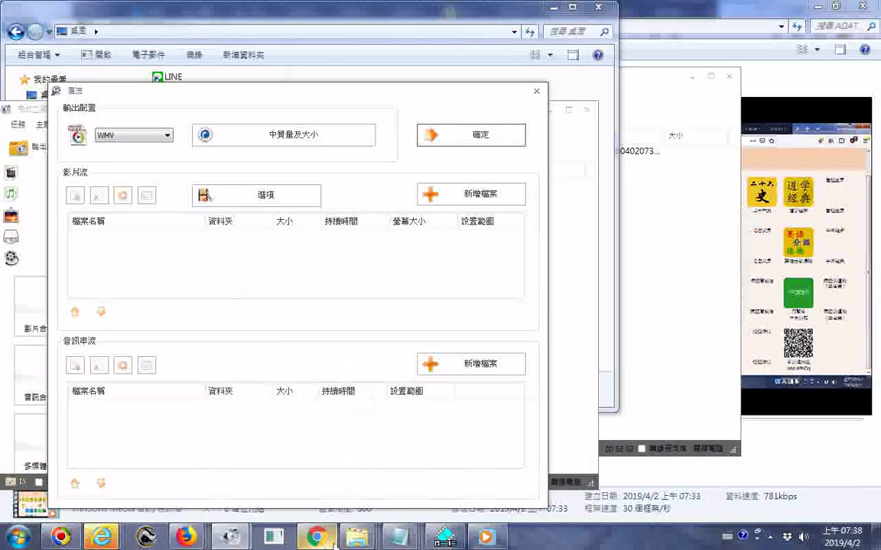
Step: Add 201904_part+00001中國全部的成語都在這 .wmv from the ADATA HM900 (I:) folder to the mux video stream list
mouse_move(356, 545)
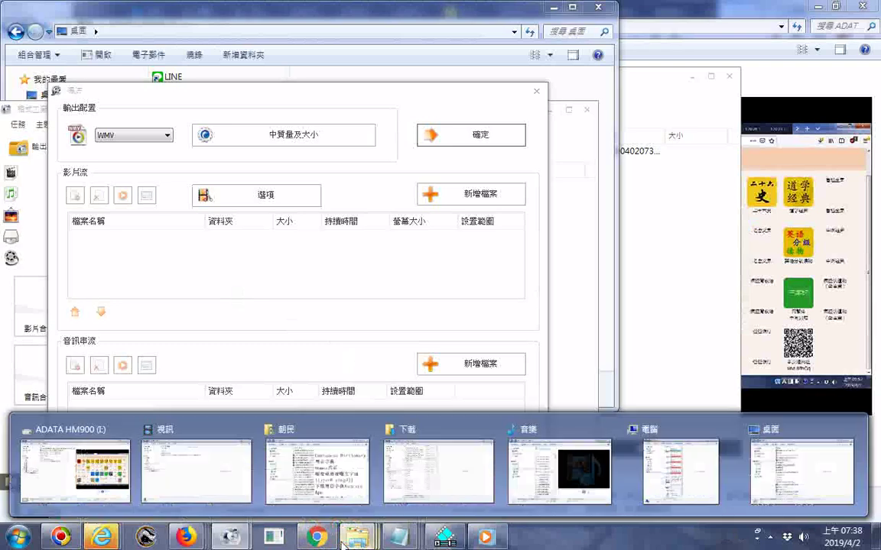
click(56, 432)
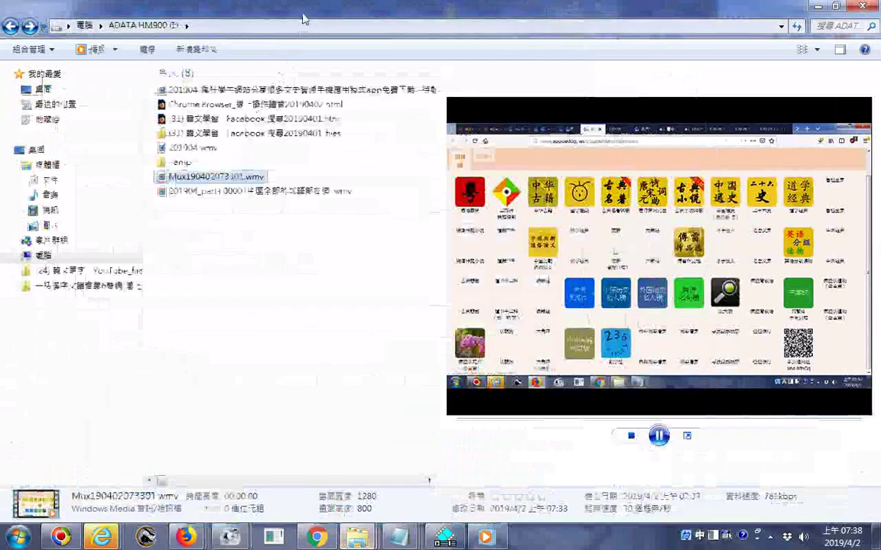
drag(302, 19, 153, 294)
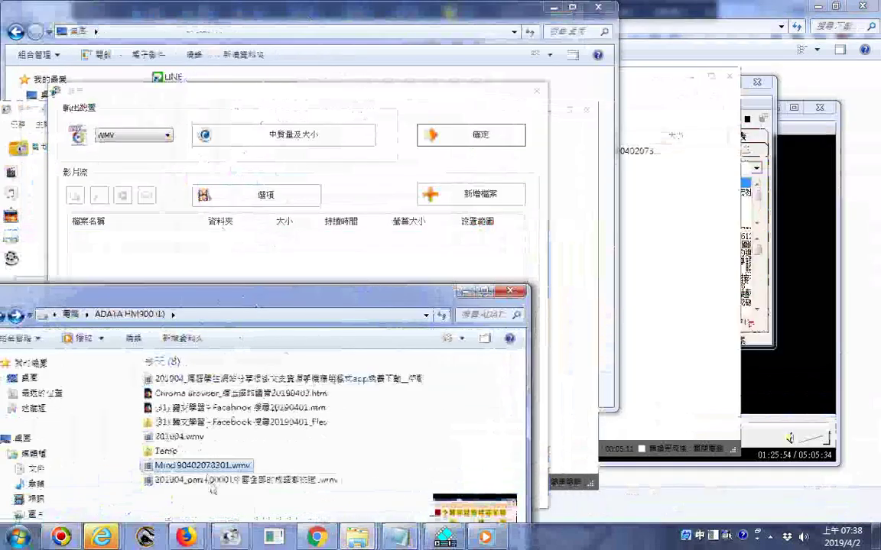
drag(218, 482, 212, 255)
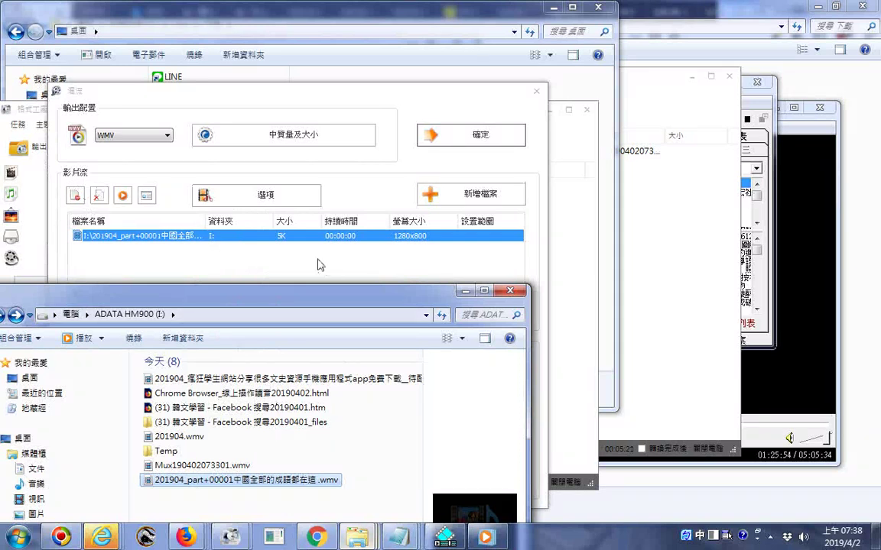
Step: Preview Mux190402073301.wmv in the ADATA HM900 (I:) folder and move that window clear of the mux dialog
drag(372, 307, 10, 371)
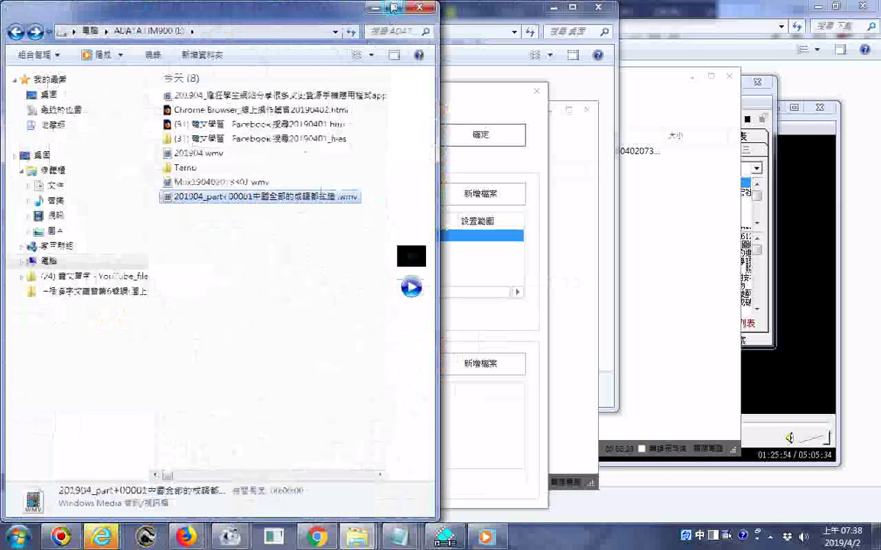
click(202, 182)
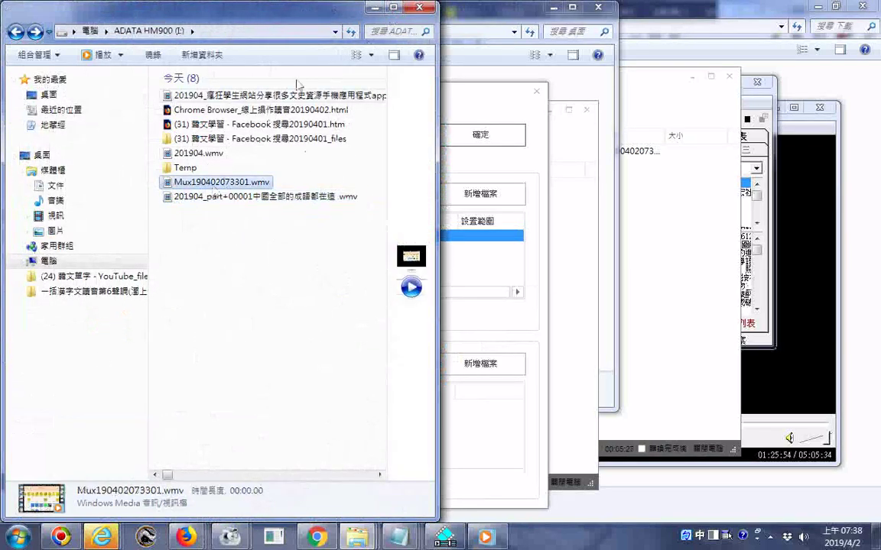
drag(288, 14, 2, 230)
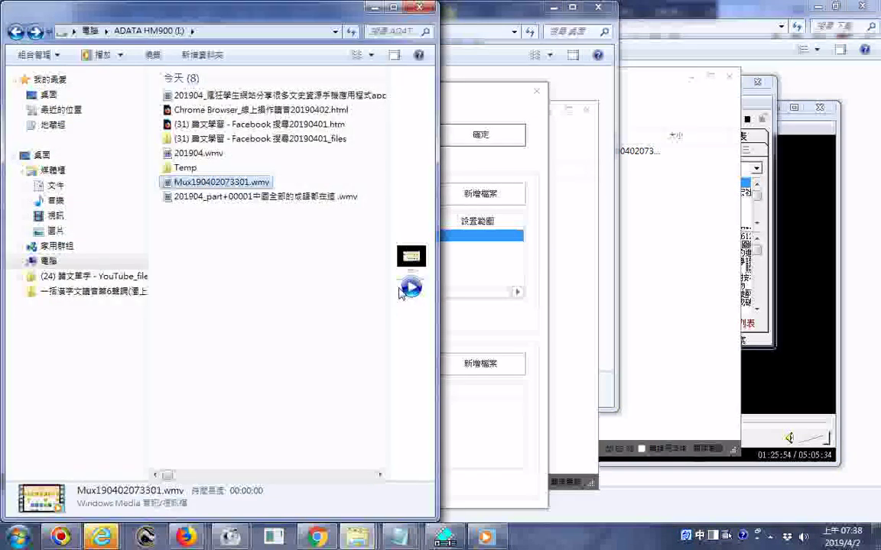
drag(321, 18, 160, 176)
drag(100, 174, 1, 335)
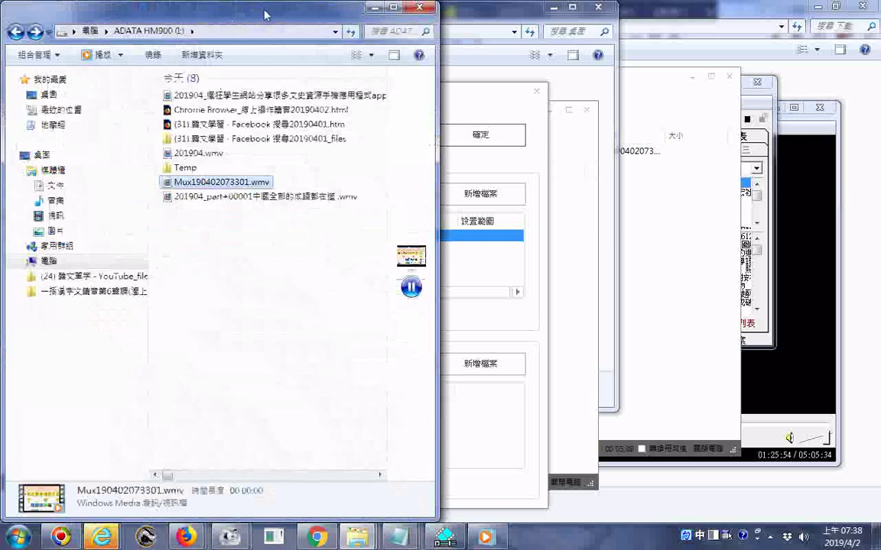
drag(230, 7, 214, 195)
Step: Add the 00001中國全部的成語都在這 MP3 from the Music folder to the mux audio stream list
mouse_move(355, 539)
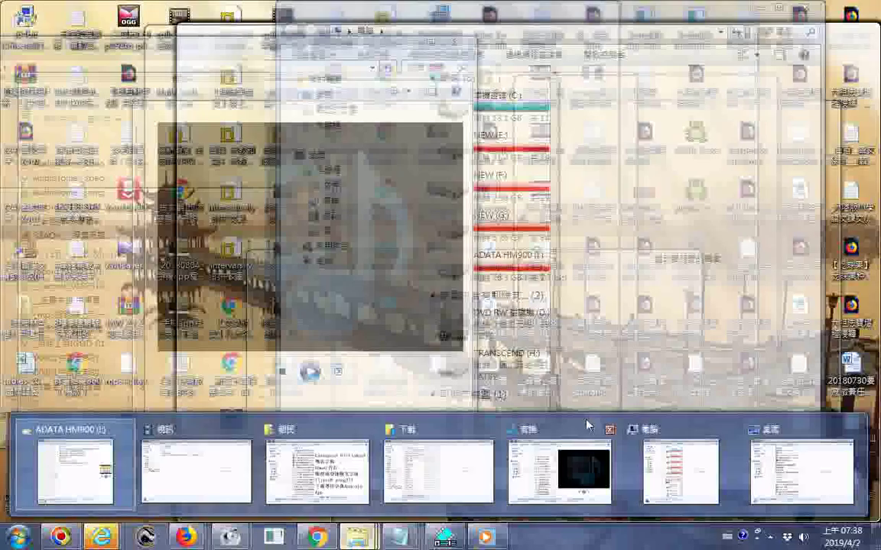
click(587, 425)
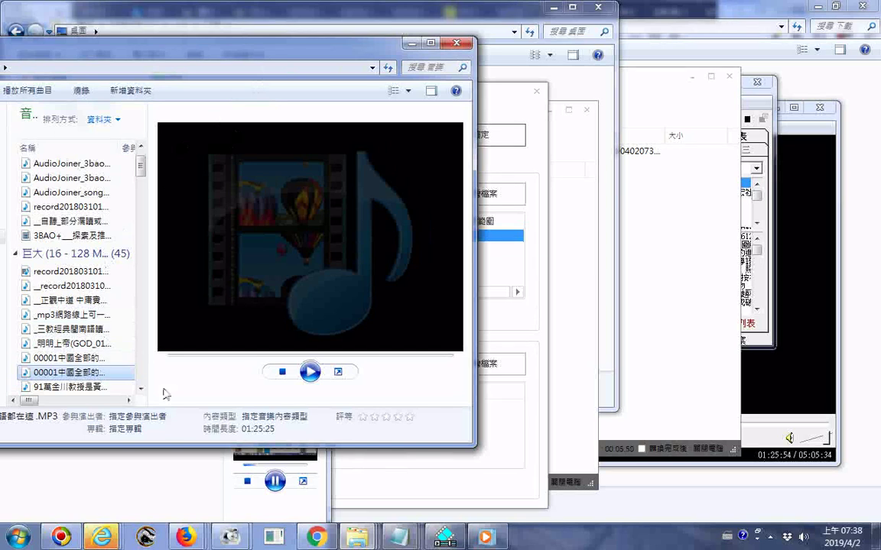
click(499, 432)
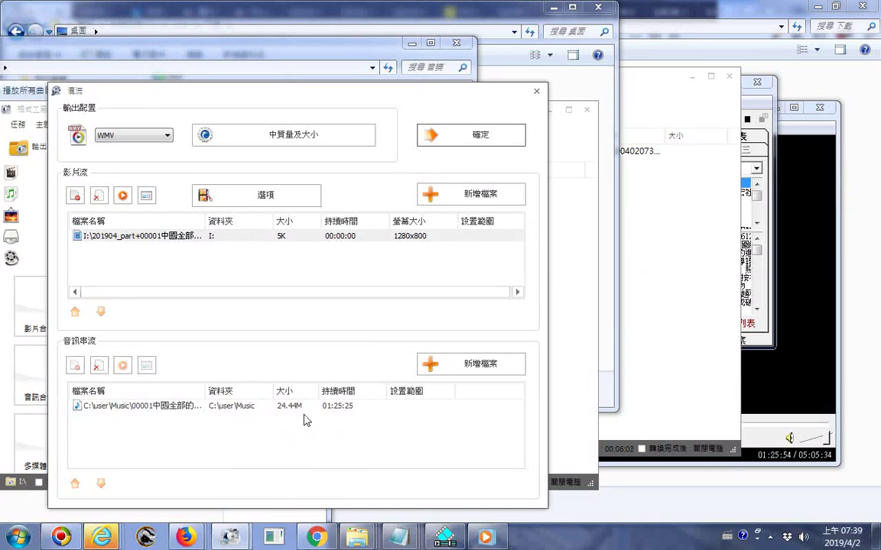
Step: Check 201904.wmv in ExtraCut, and select the trimmed clip 201904_part+00001中國全部的成語都在這 .wmv in the ADATA HM900 (I:) folder
click(451, 543)
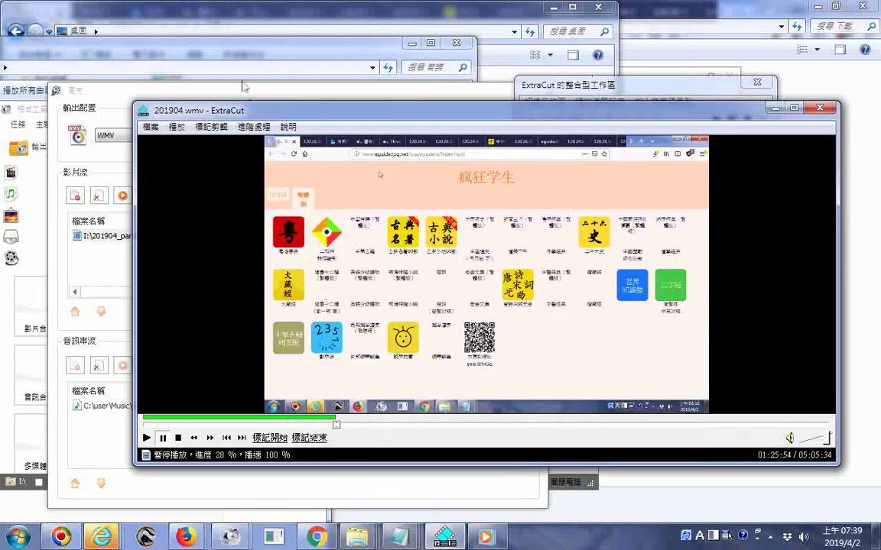
click(585, 88)
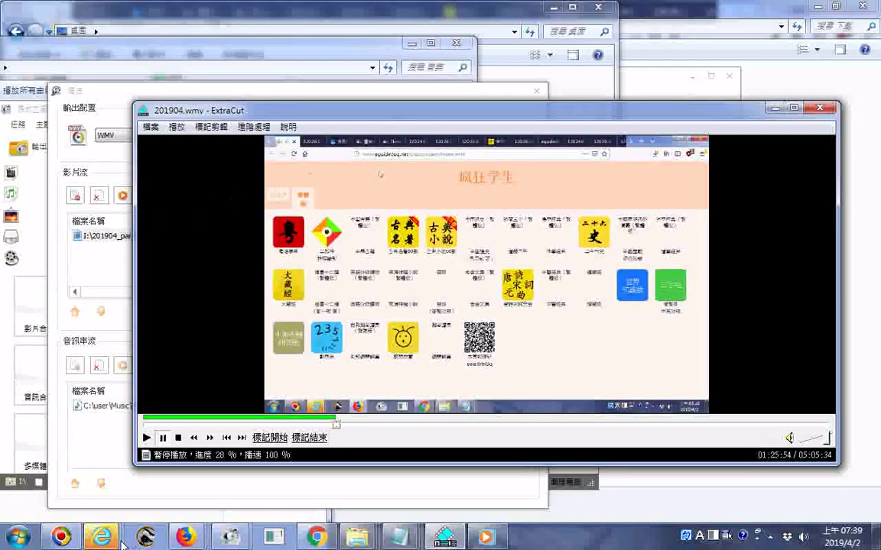
mouse_move(348, 528)
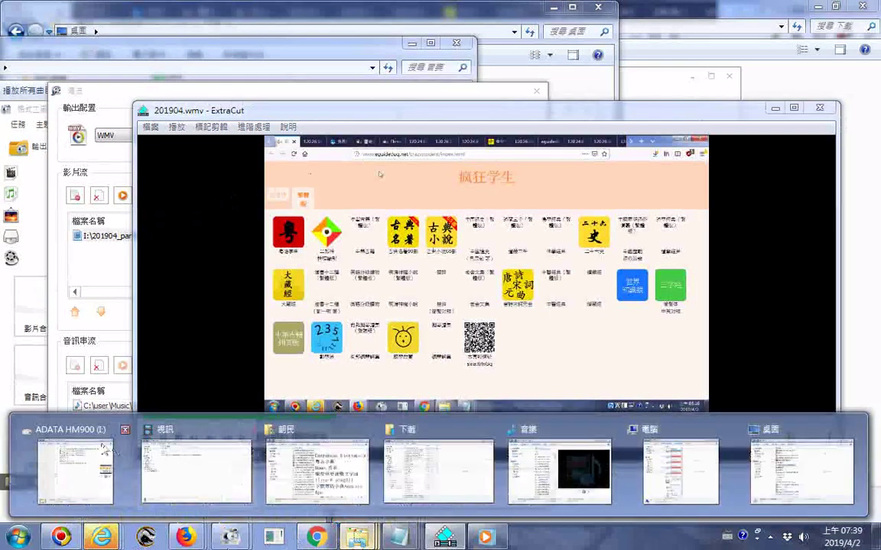
click(89, 436)
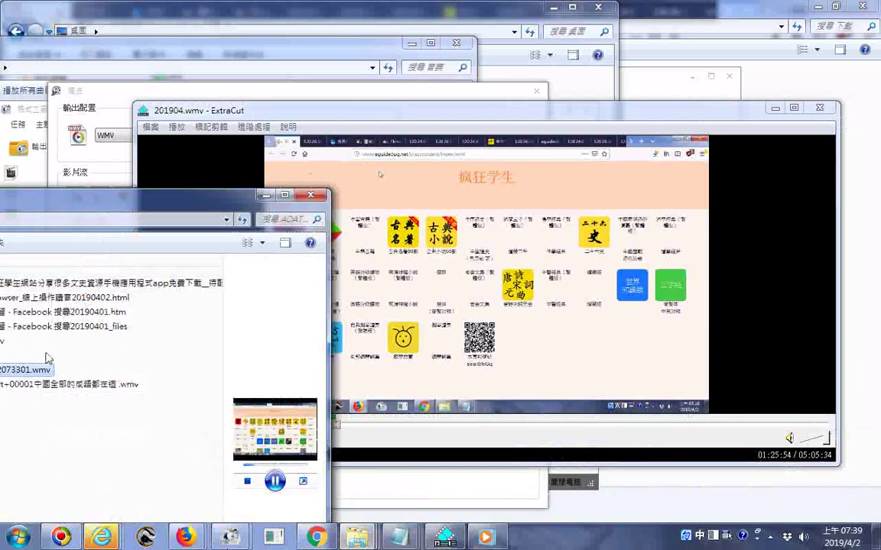
click(46, 384)
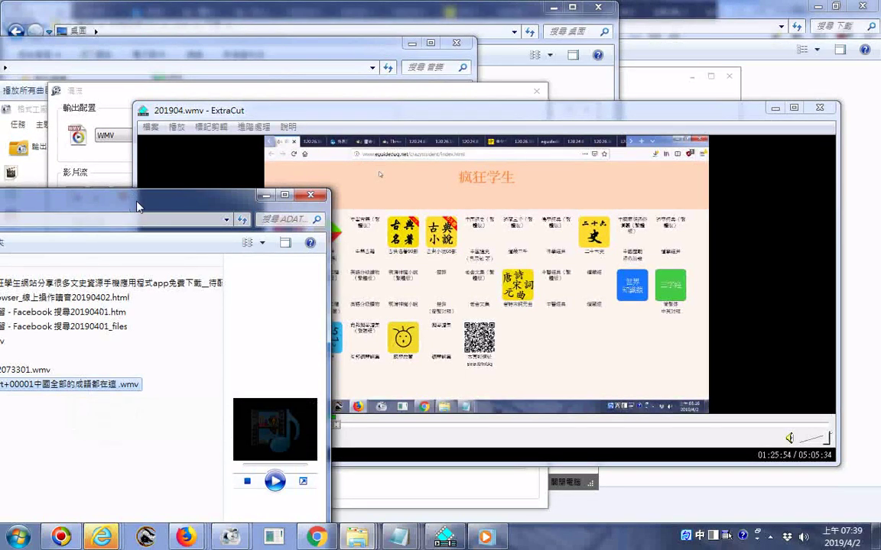
Step: Refresh the ADATA HM900 (I:) folder listing and sort its items by modified date
drag(130, 205, 256, 165)
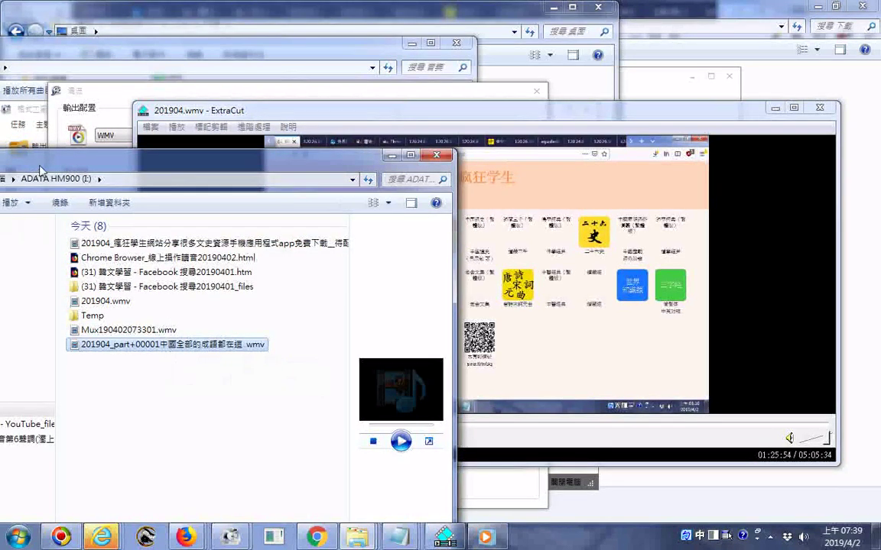
click(371, 184)
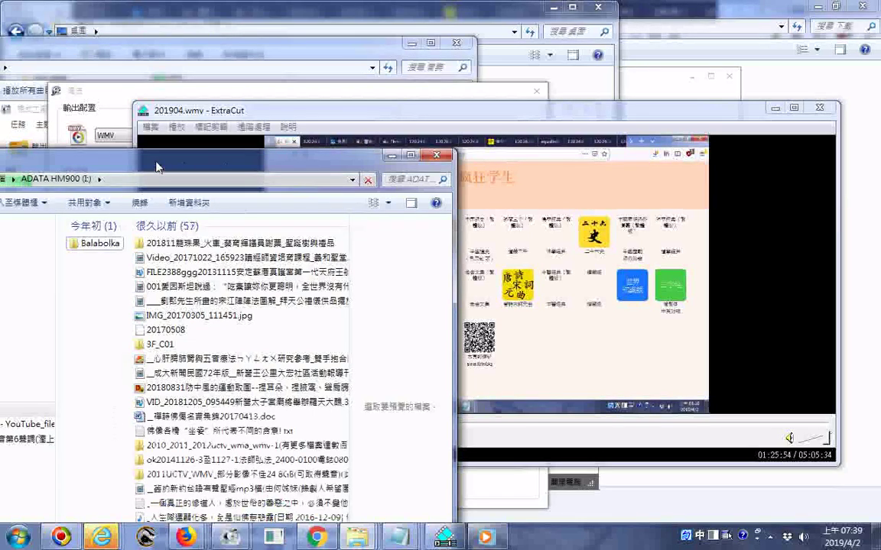
drag(156, 167, 132, 93)
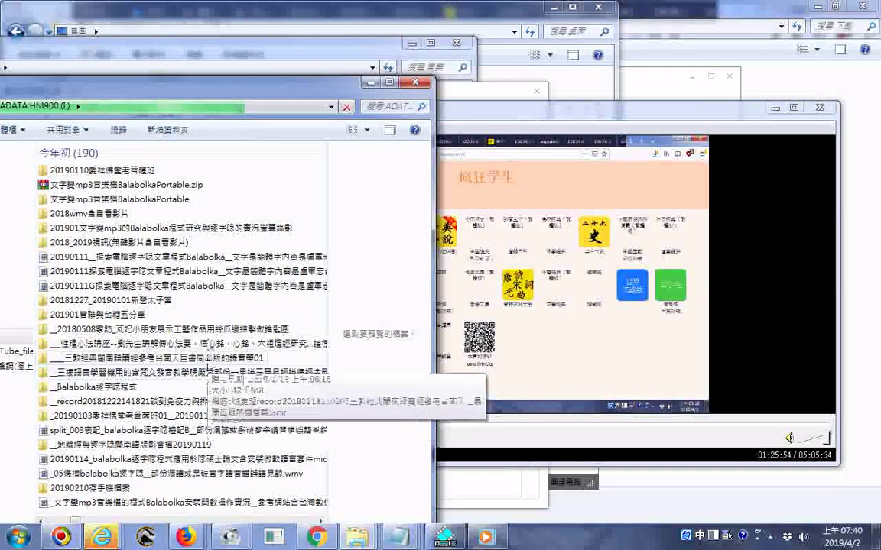
right_click(123, 255)
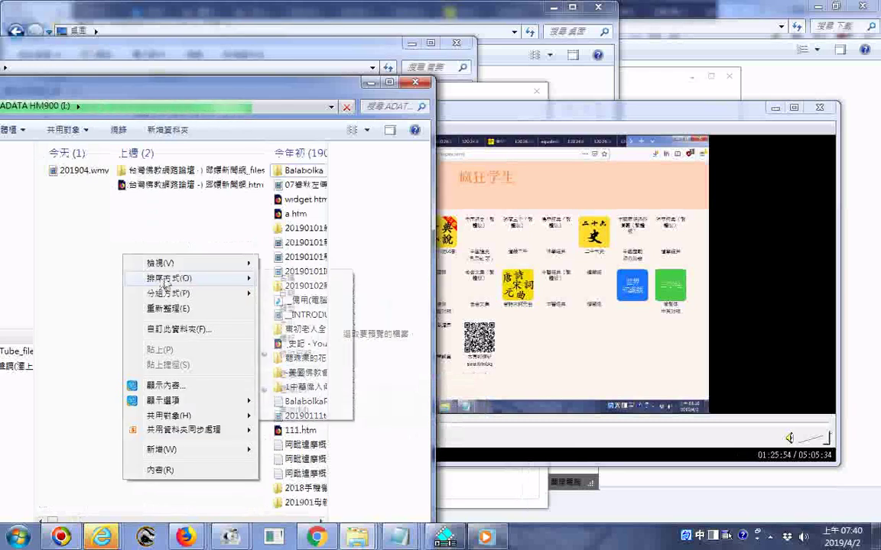
mouse_move(210, 283)
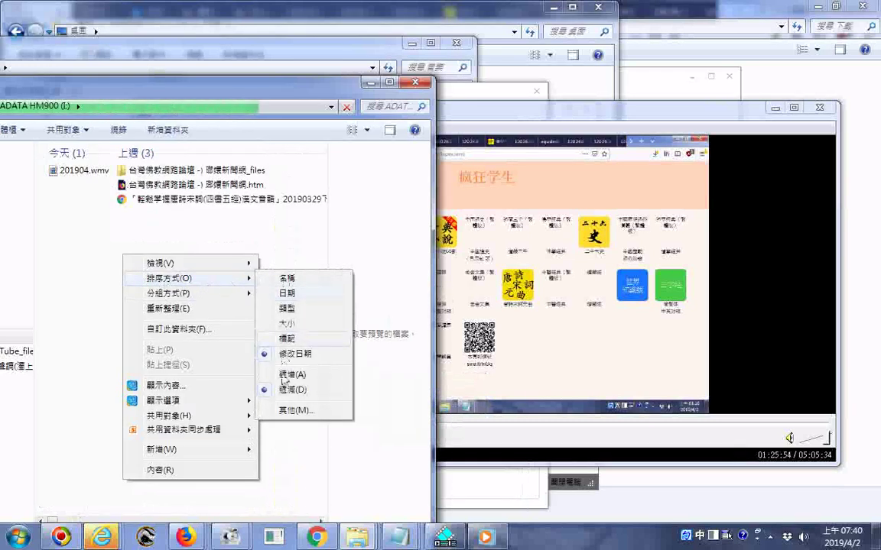
click(293, 356)
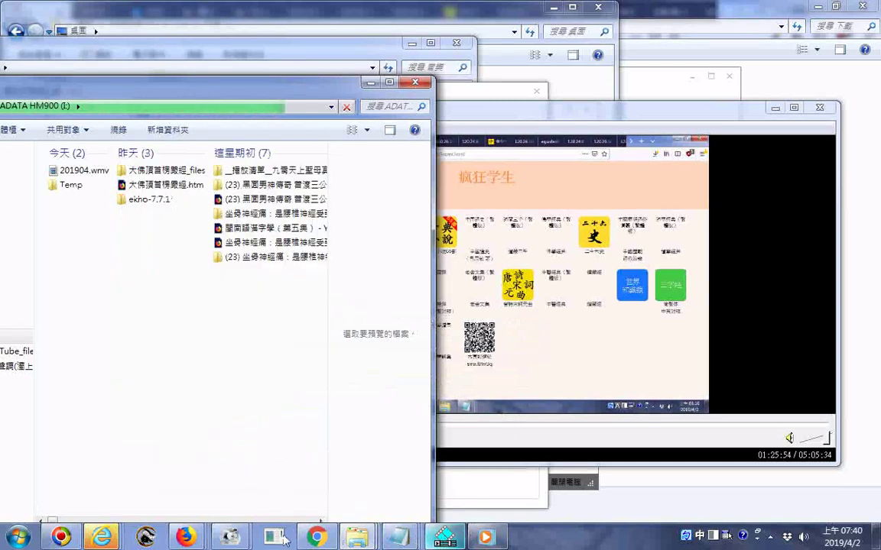
Step: Bring forward the Format Factory mux dialog, examine the 201904_part+00001中國全部的成語都在這 .wmv entry in the video stream list, and move the dialog aside
mouse_move(230, 539)
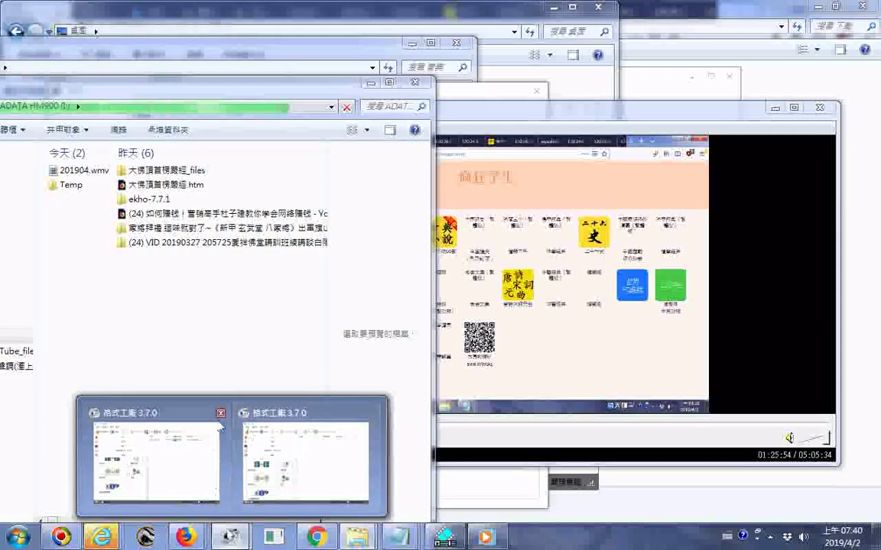
mouse_move(176, 412)
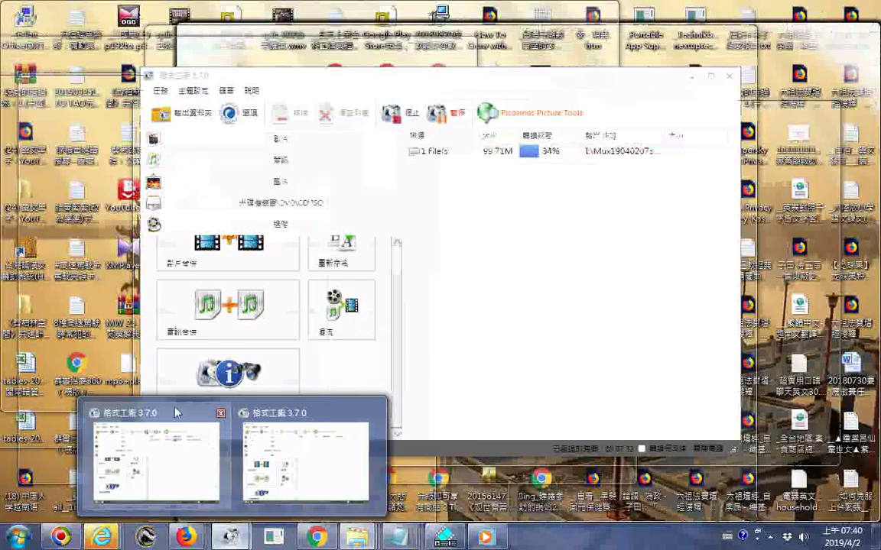
mouse_move(275, 413)
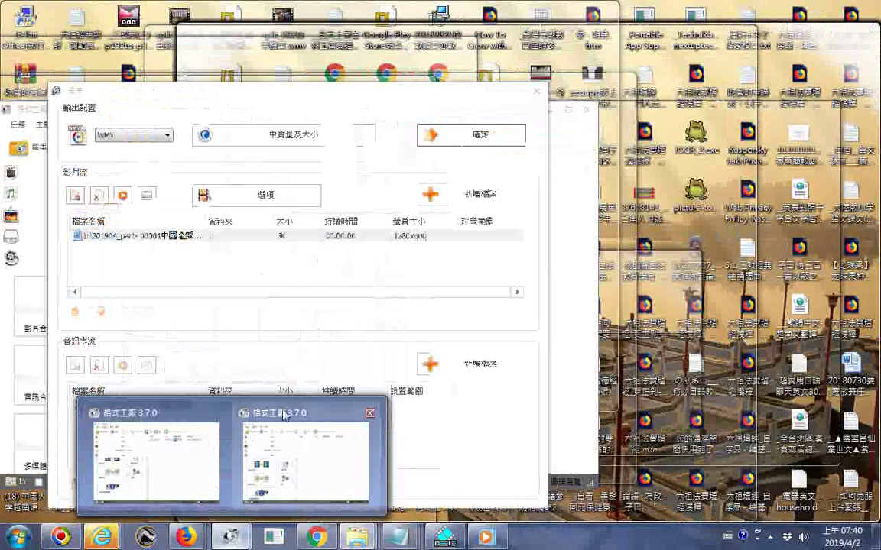
click(289, 419)
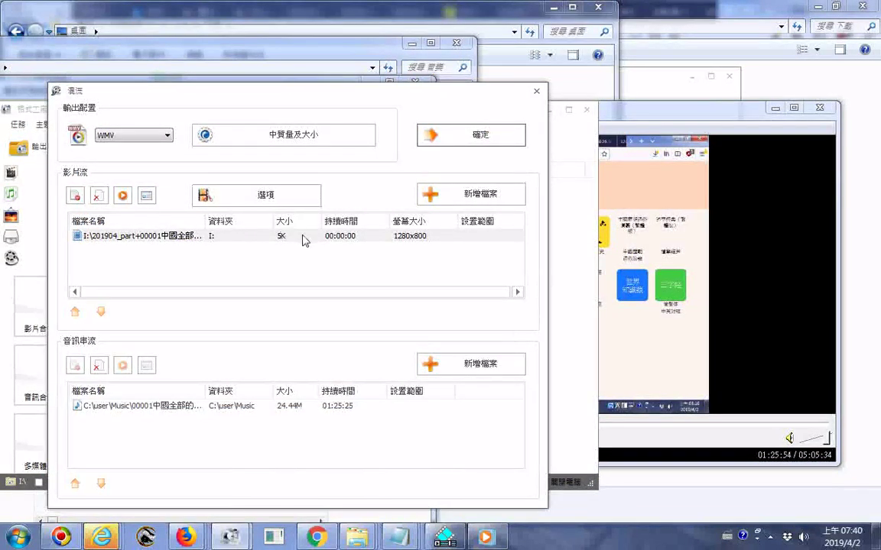
click(226, 238)
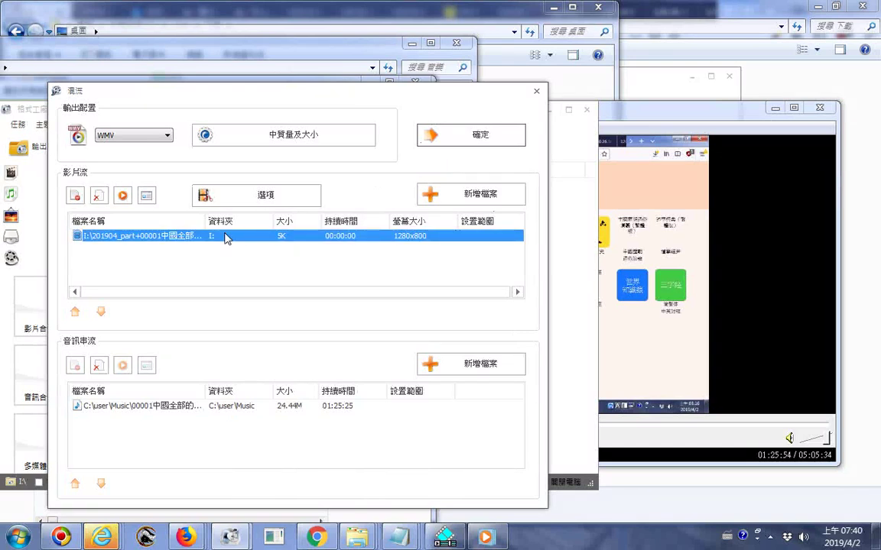
drag(370, 95, 631, 105)
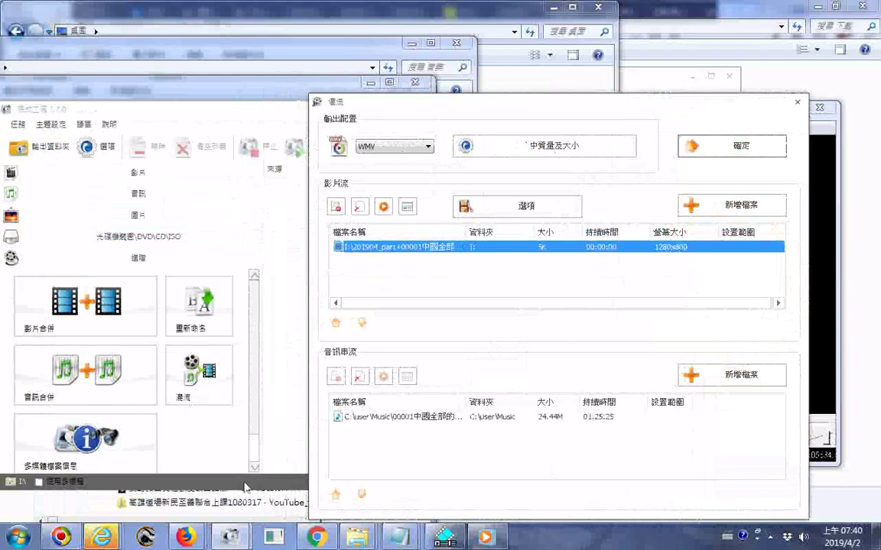
Step: Look through the ADATA HM900 (I:) folder and select 201904.wmv to check its details
click(356, 537)
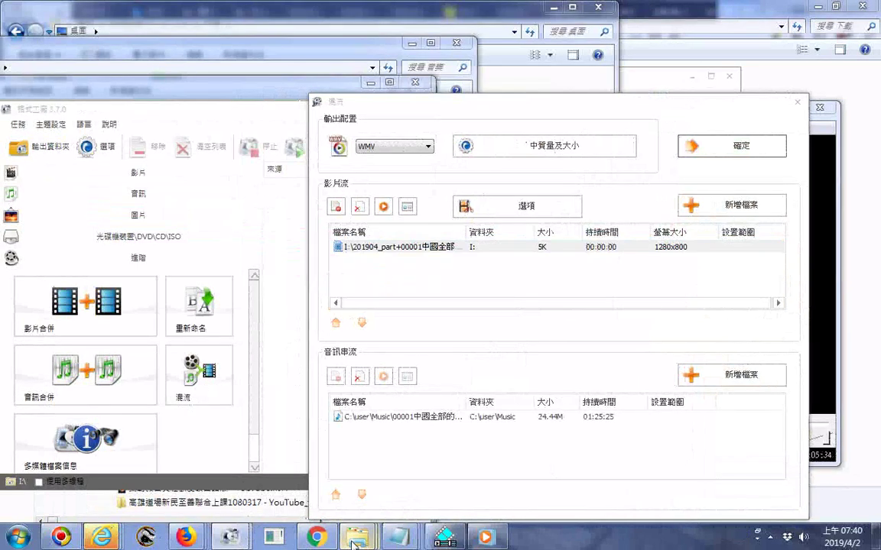
click(71, 434)
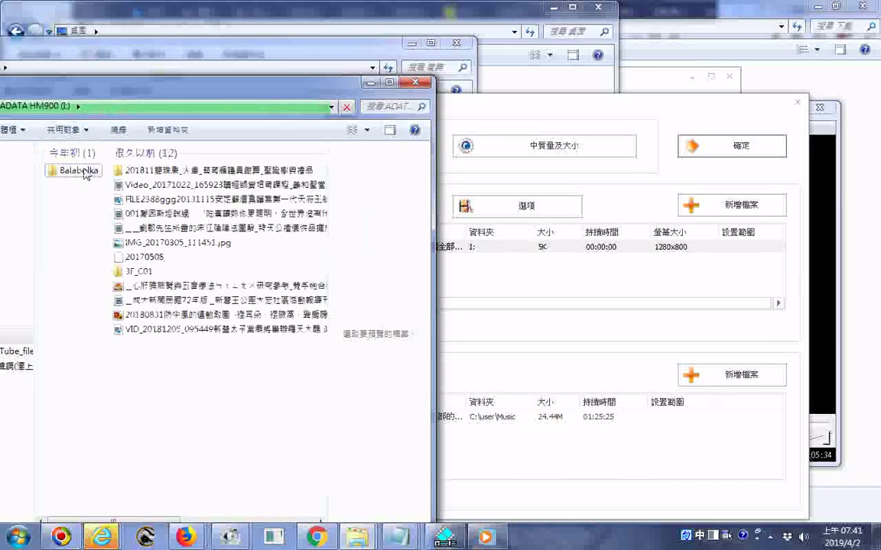
drag(163, 89, 168, 44)
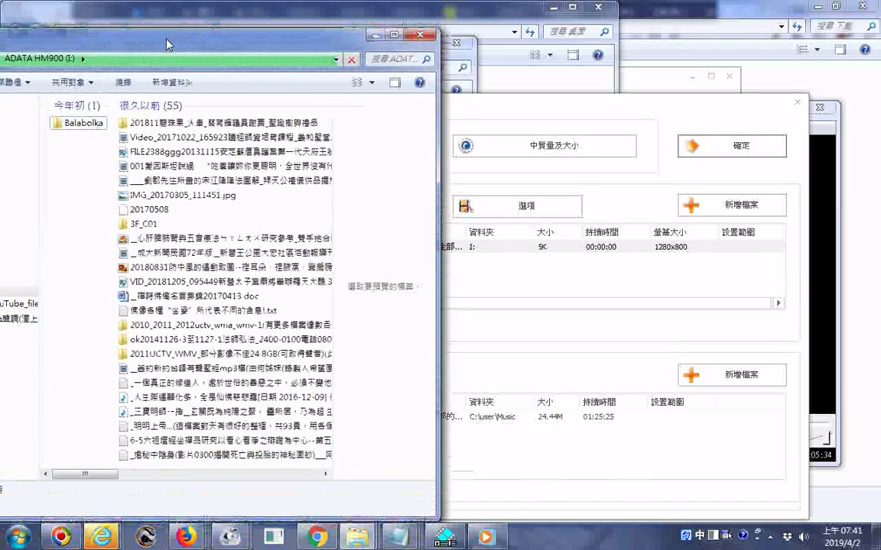
drag(89, 474, 325, 476)
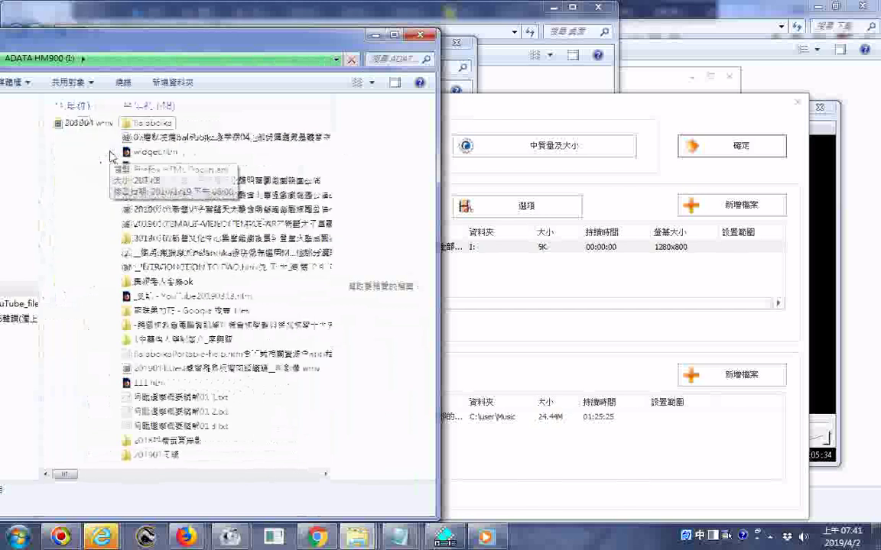
click(99, 125)
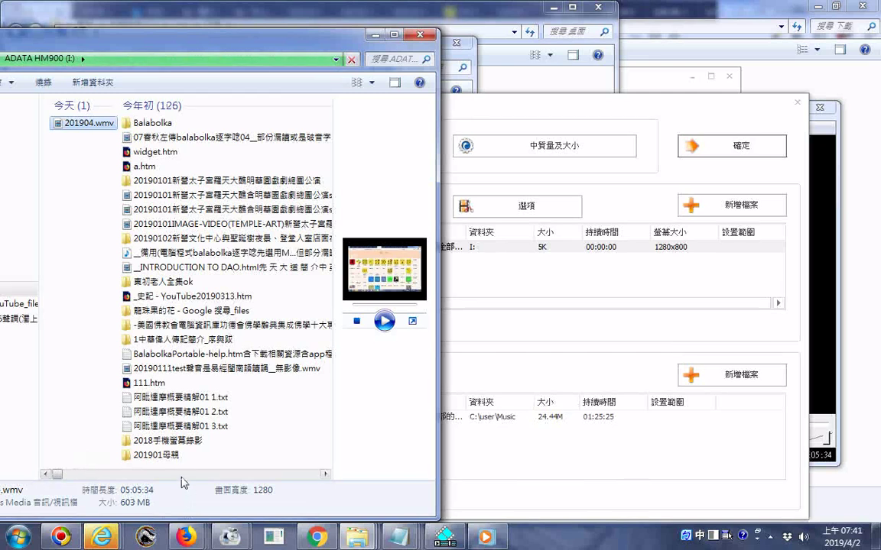
scroll(176, 478, right, 1)
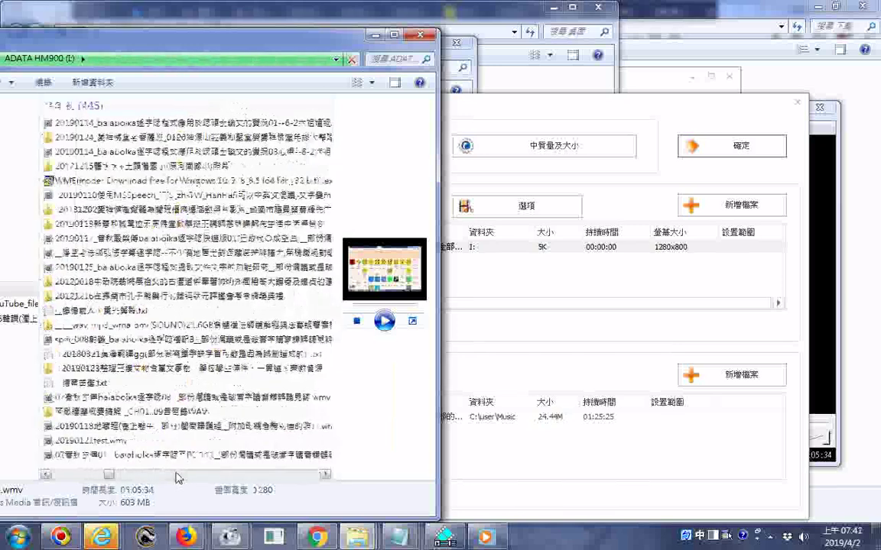
scroll(177, 478, up, 5)
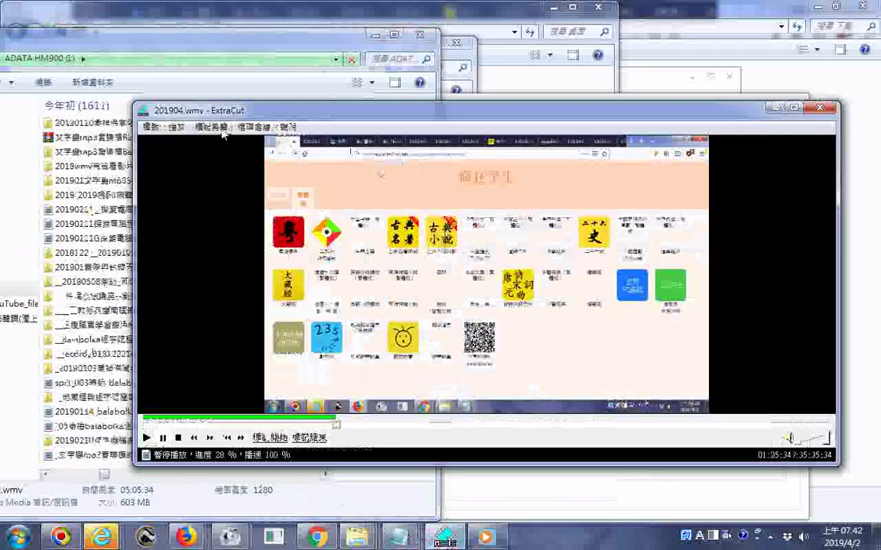
Step: Save the marked section of 201904.wmv in ExtraCut over 201904_part+00001中國全部的成語都在這 .wmv without tags, and close the integrated workspace
click(210, 126)
click(241, 161)
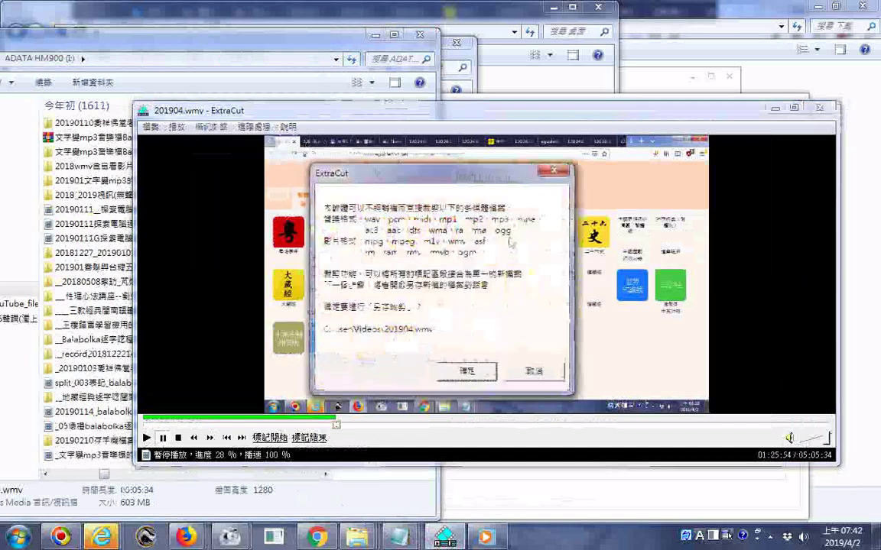
click(468, 481)
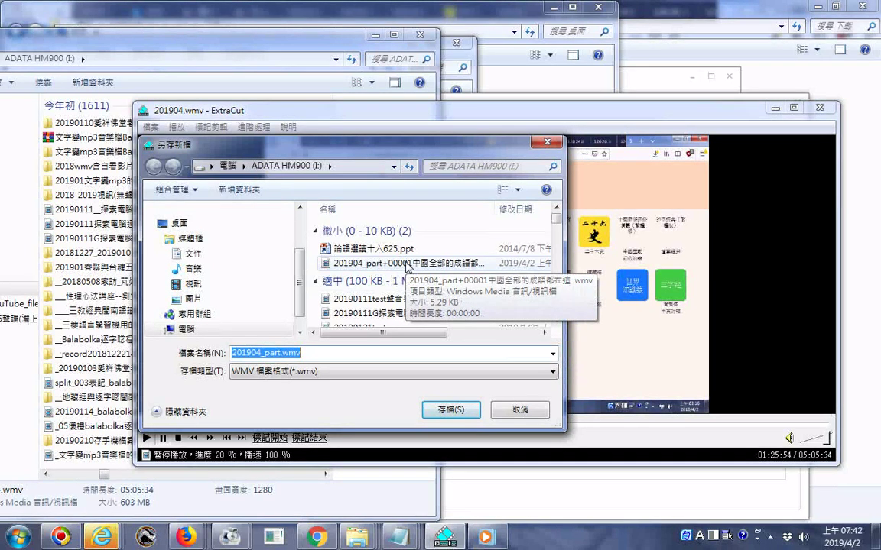
double_click(407, 263)
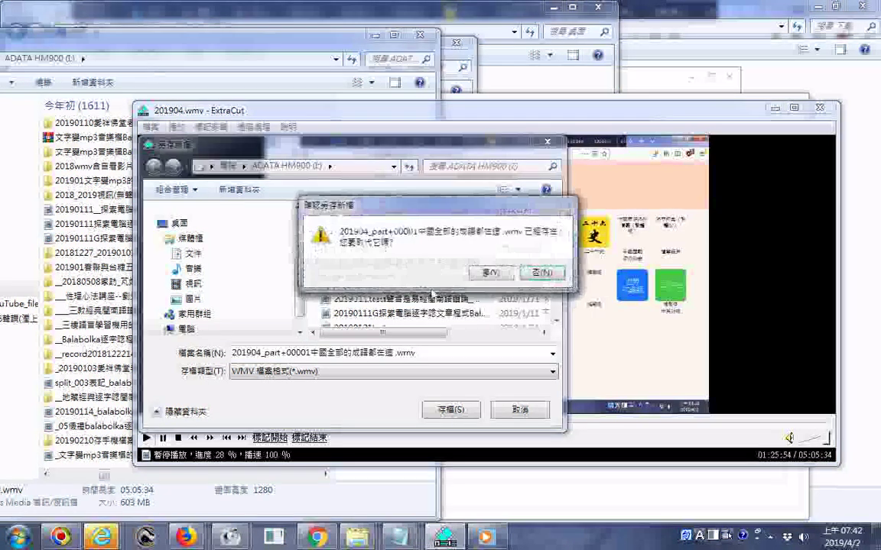
click(501, 276)
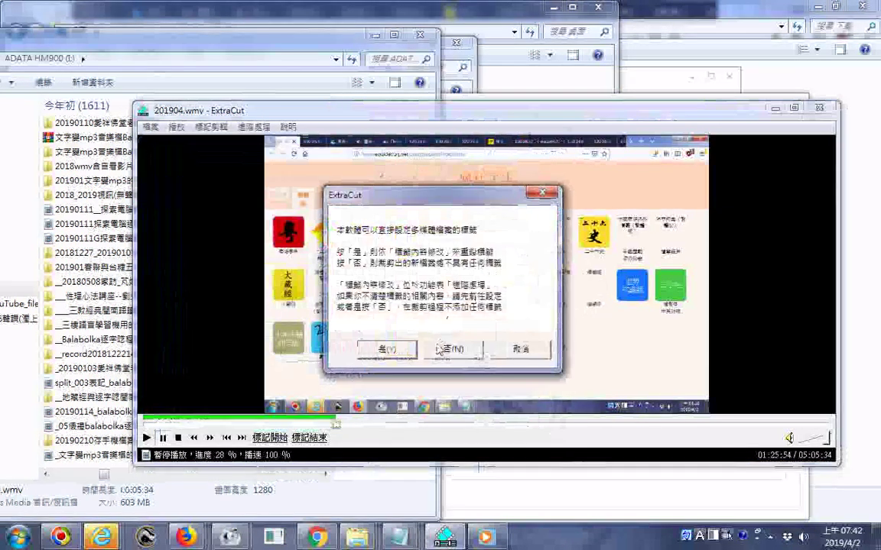
click(452, 348)
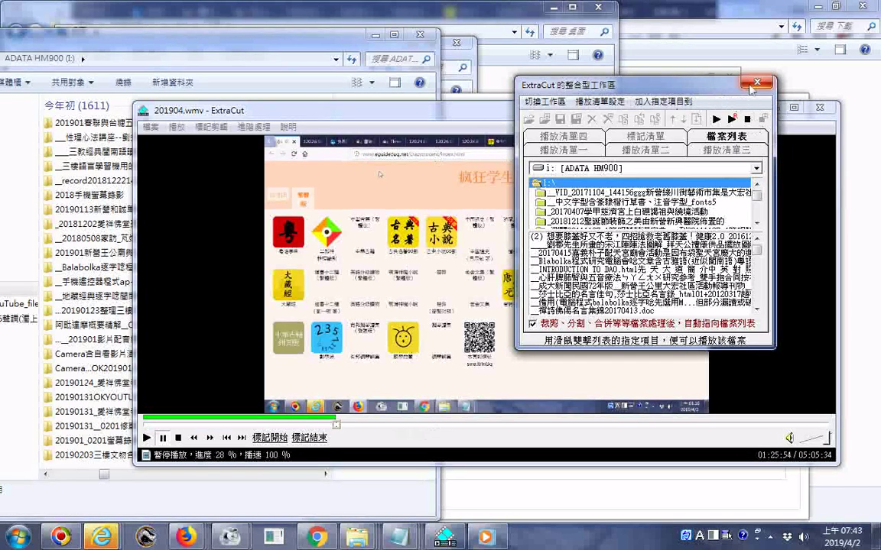
click(757, 81)
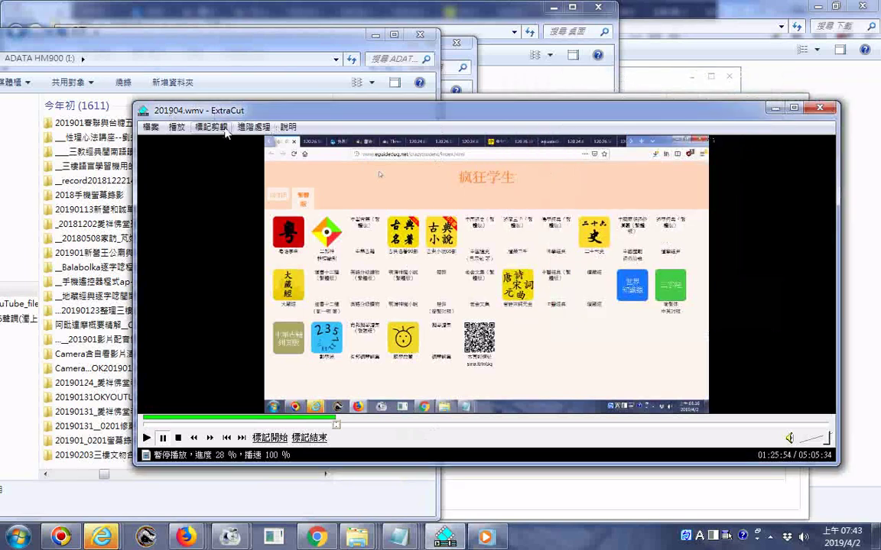
Step: Check the size and duration of the overwritten clip in ExtraCut's trim save dialog, and cancel the dialog
click(211, 127)
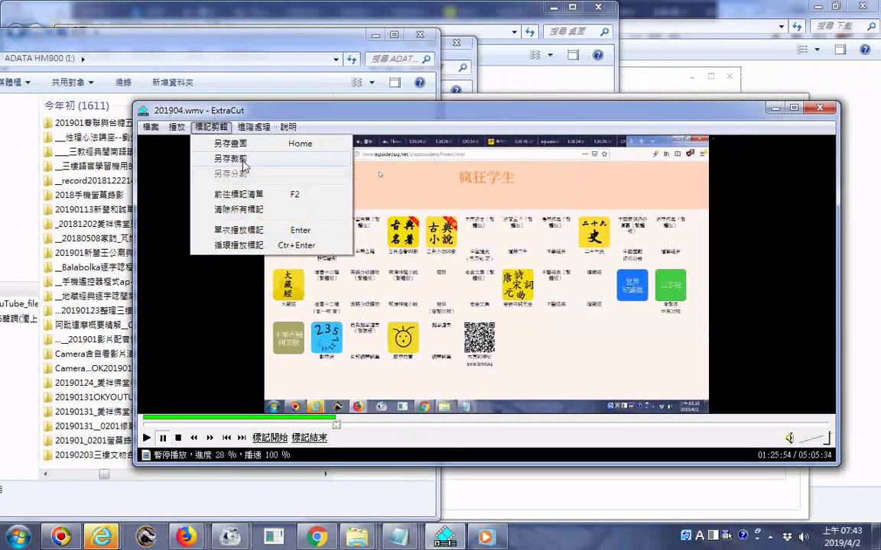
click(243, 159)
click(468, 371)
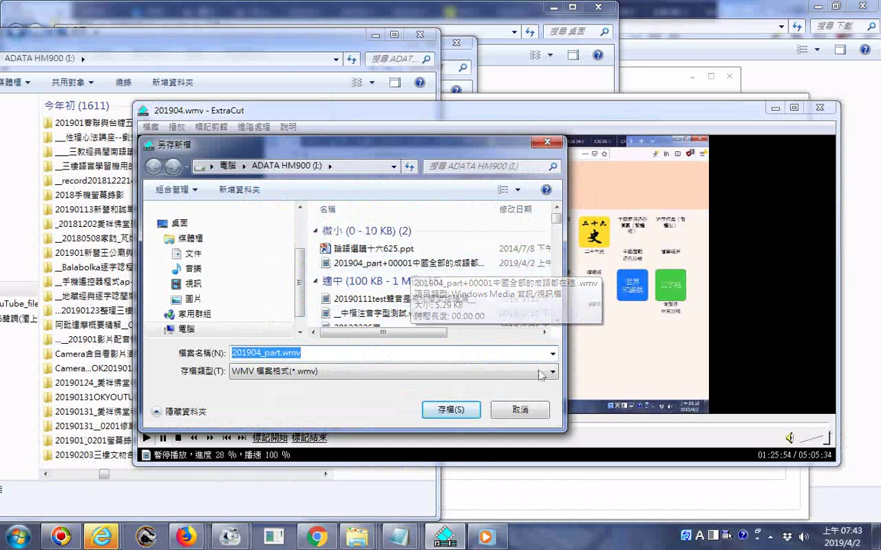
click(520, 410)
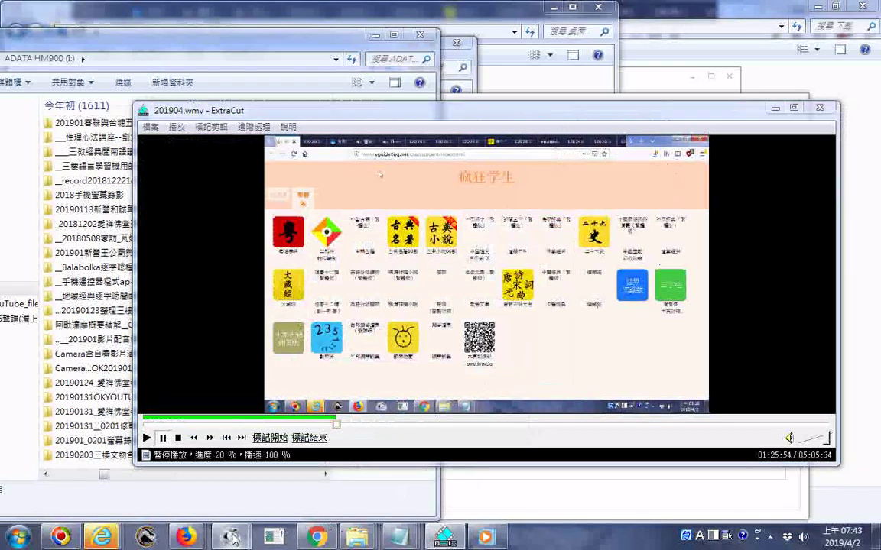
Step: Compare the two Format Factory windows and bring forward the one with the running mux job
mouse_move(229, 538)
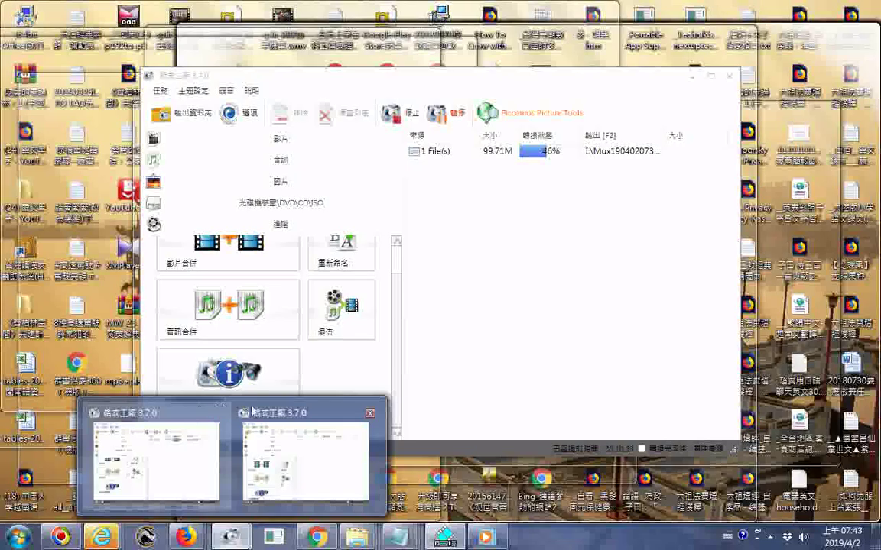
mouse_move(277, 423)
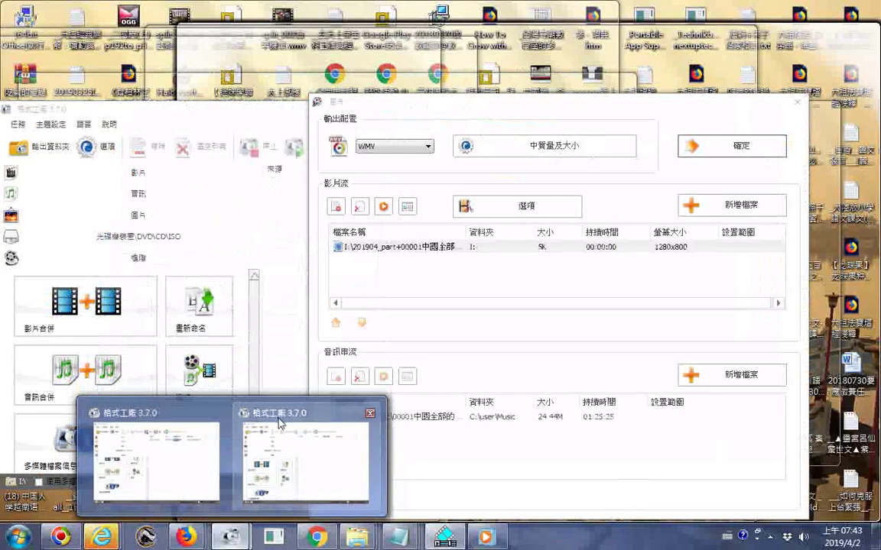
mouse_move(183, 415)
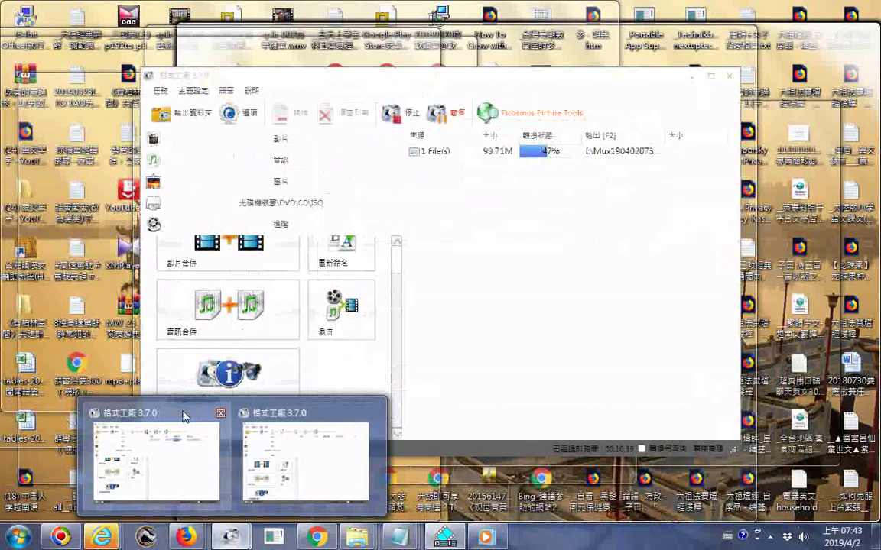
click(183, 415)
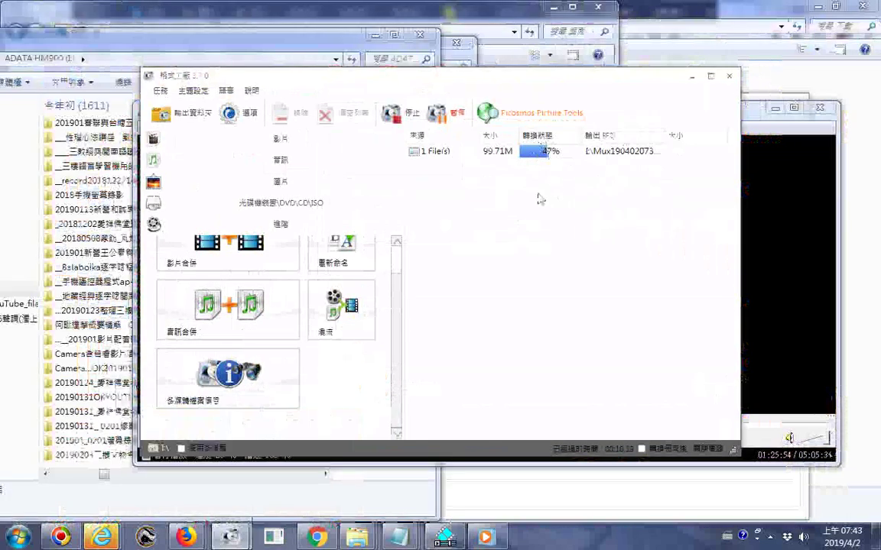
Step: Show the ADATA HM900 (I:) folder fully on screen and check the details of 201904_part+00001中國全部的成語都在這 .wmv
click(356, 541)
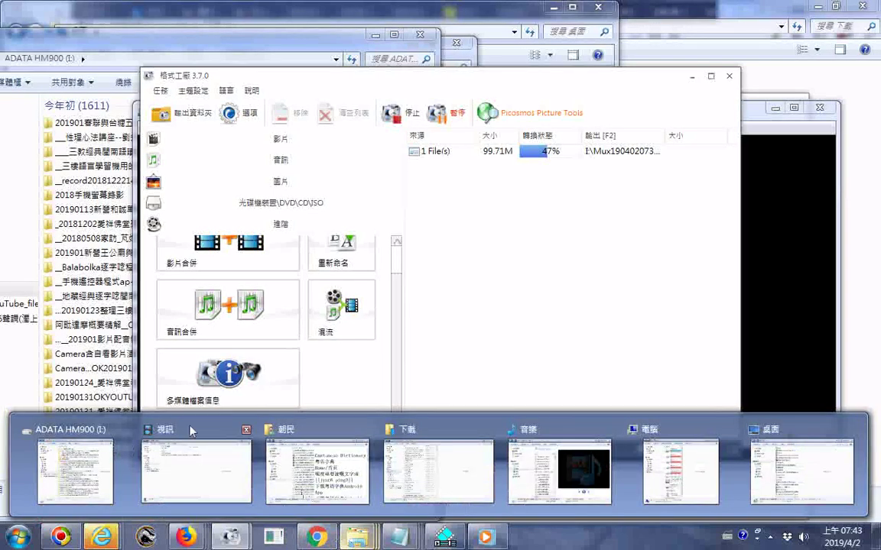
click(88, 431)
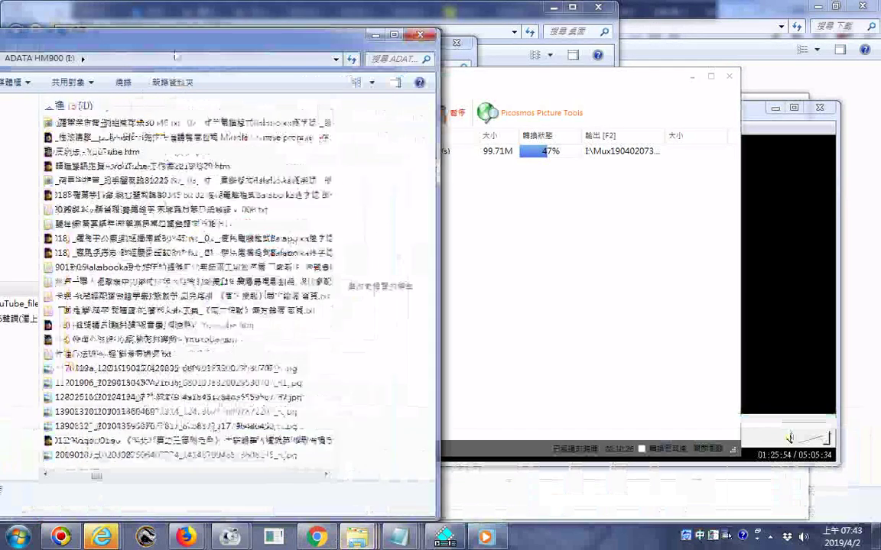
scroll(170, 263, up, 5)
drag(217, 48, 389, 57)
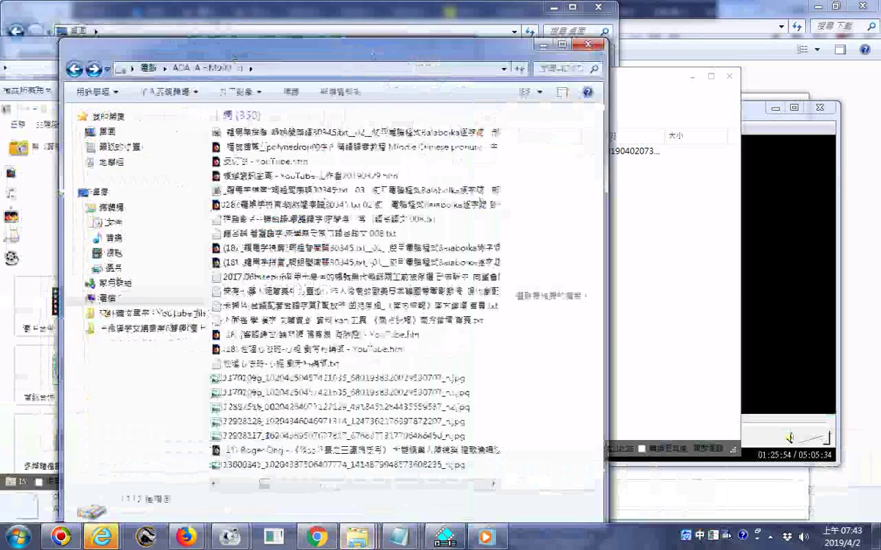
scroll(258, 341, up, 3)
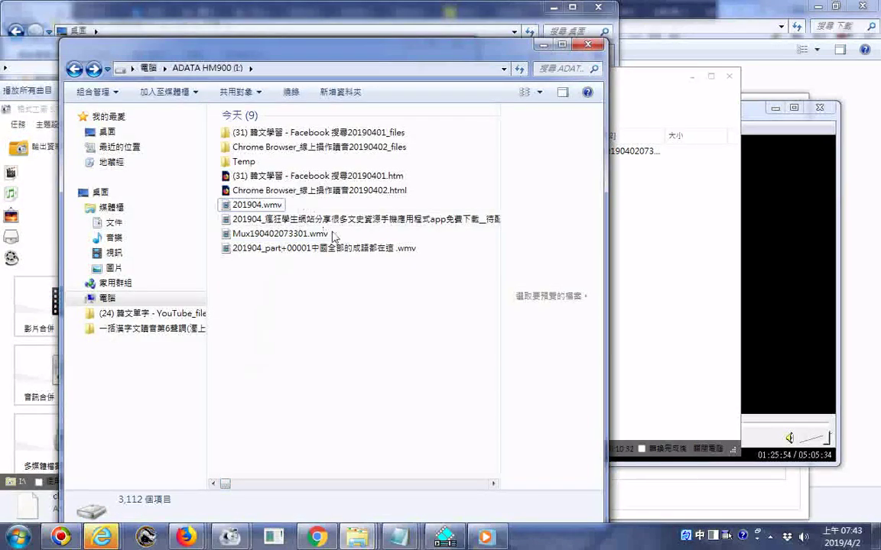
click(351, 251)
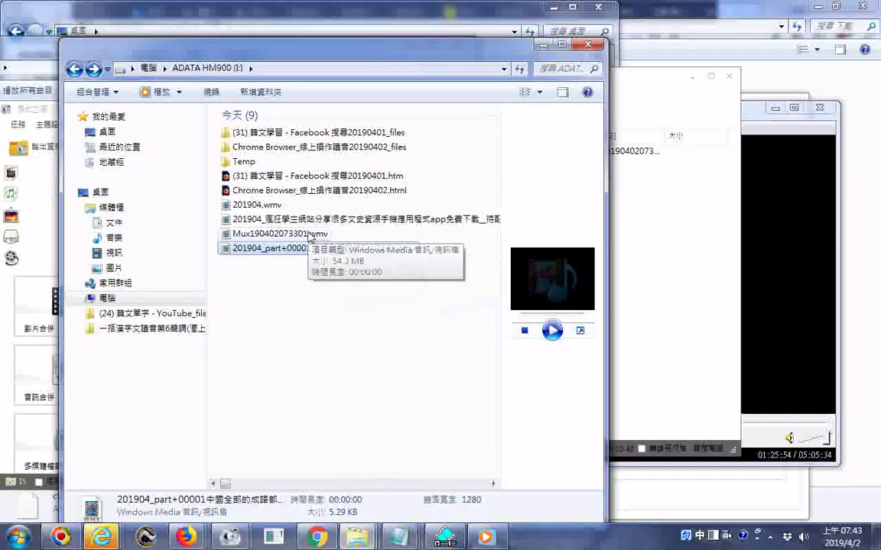
Step: Play Mux190402073301.wmv in the preview pane, and widen the folder window and the preview pane
click(308, 237)
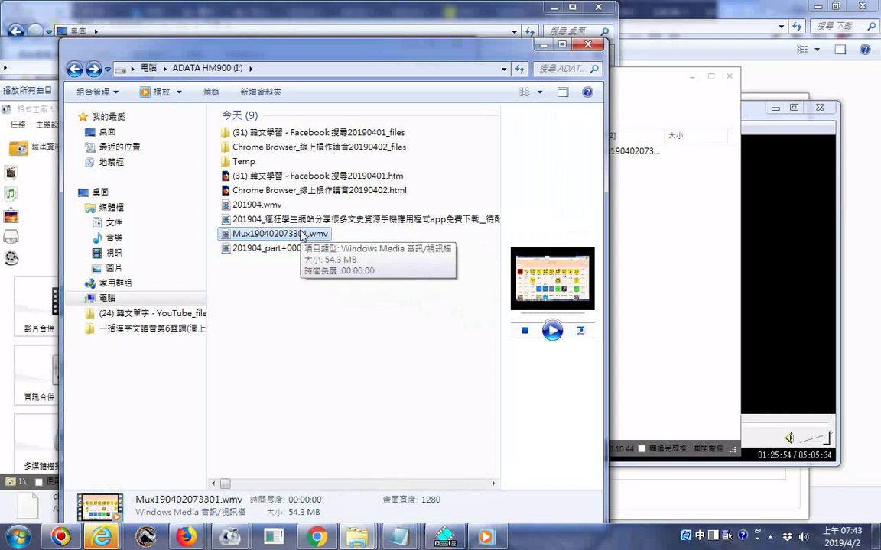
click(552, 331)
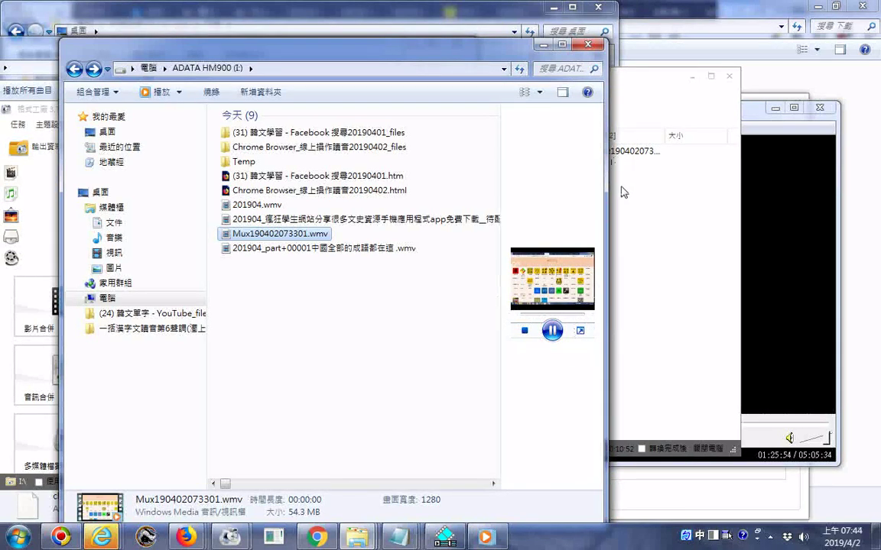
drag(609, 197, 700, 195)
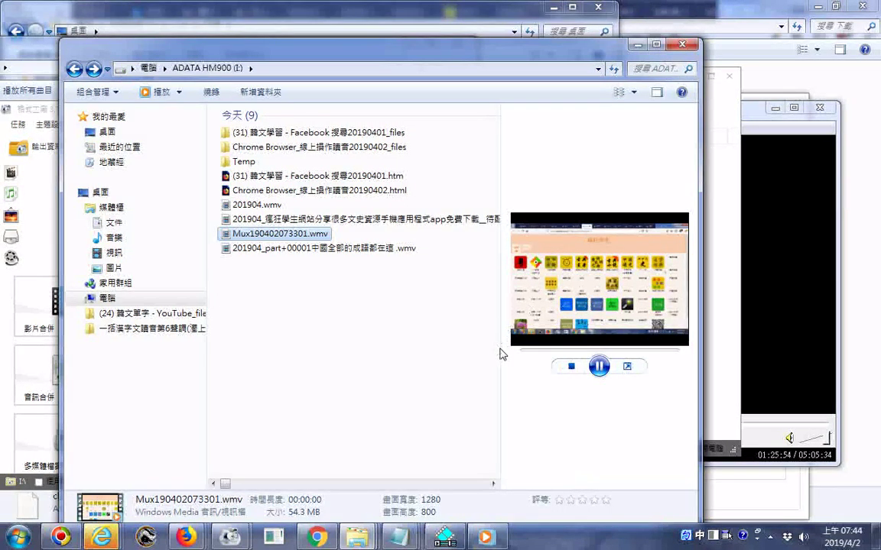
drag(501, 354, 260, 382)
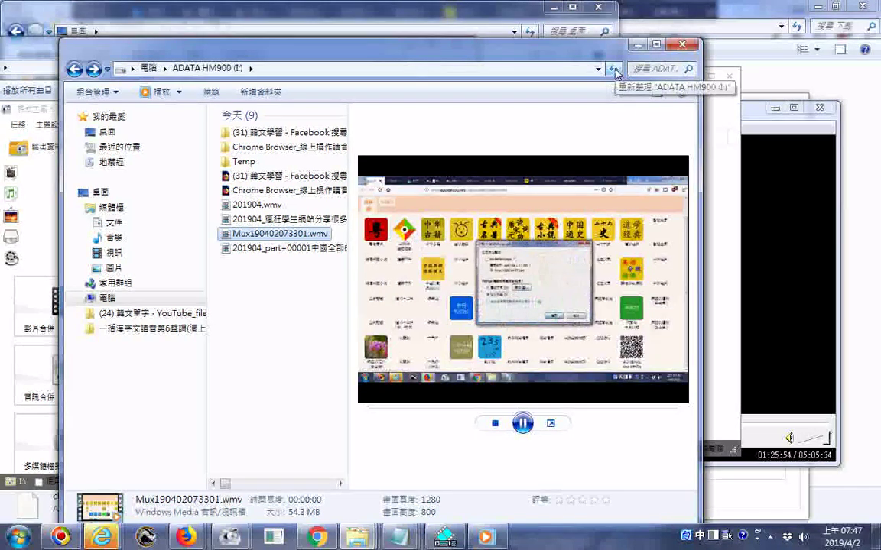
Step: Return to the Format Factory window with the running mux job and check its conversion progress
mouse_move(450, 543)
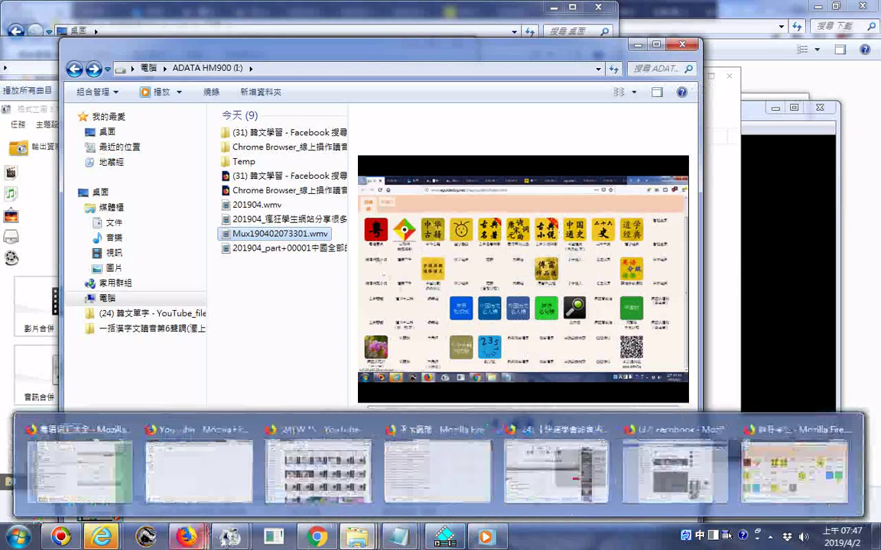
mouse_move(226, 539)
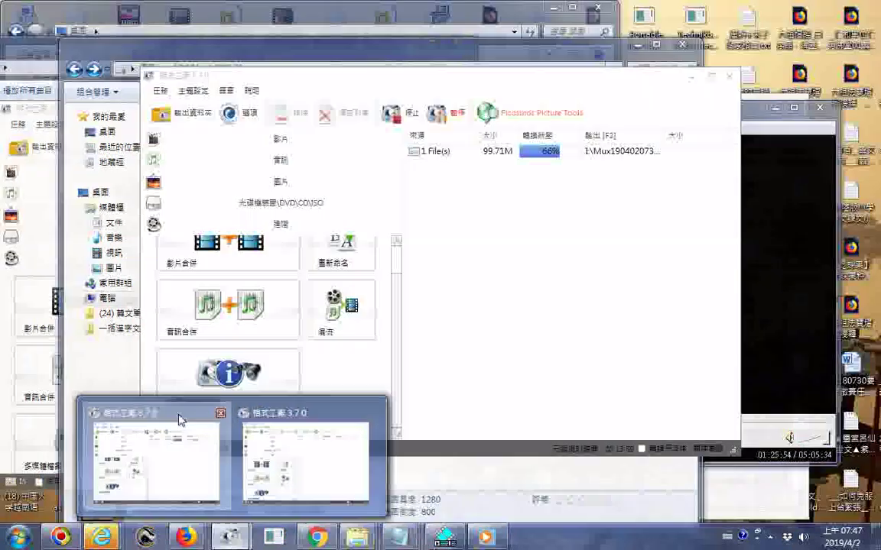
click(181, 420)
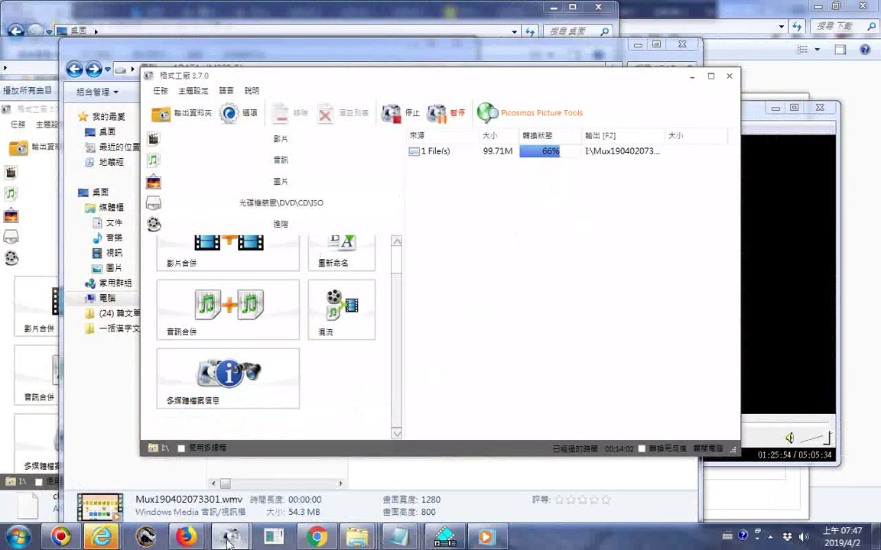
mouse_move(61, 537)
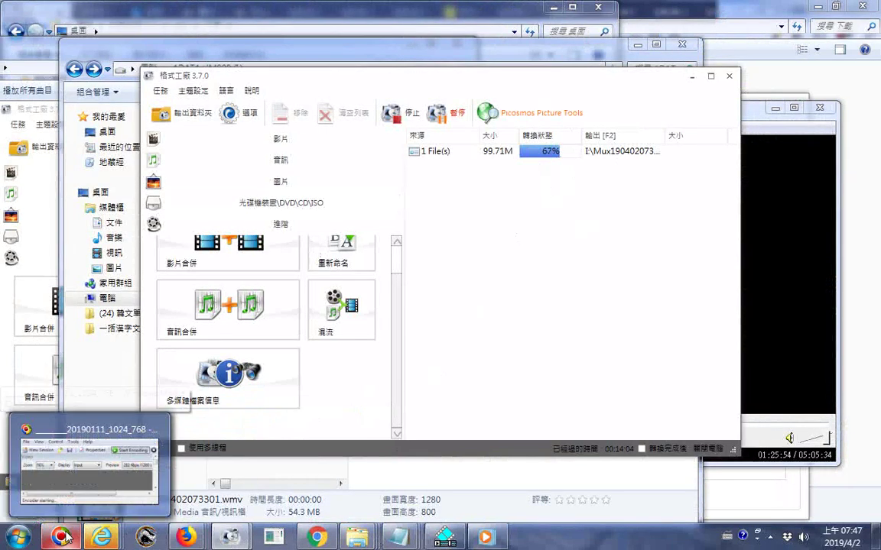